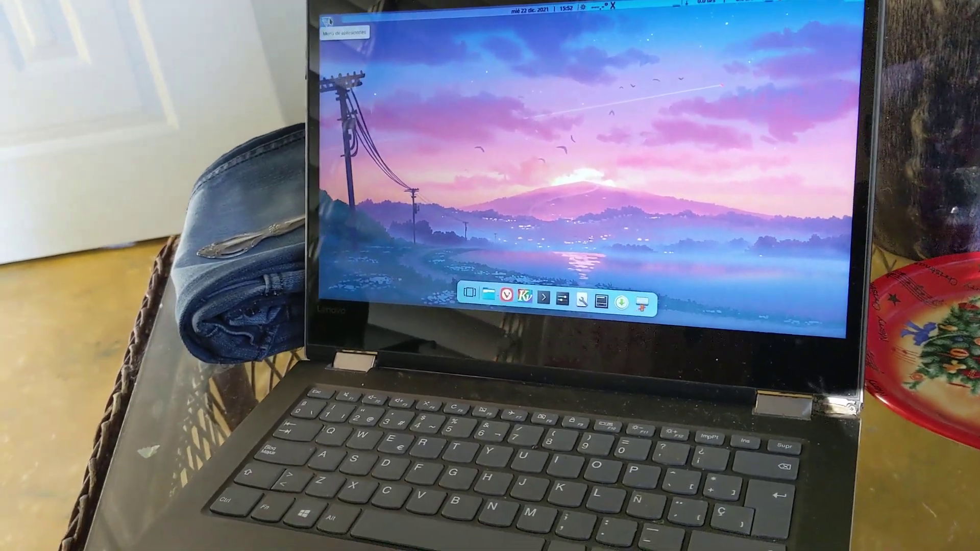
click(328, 37)
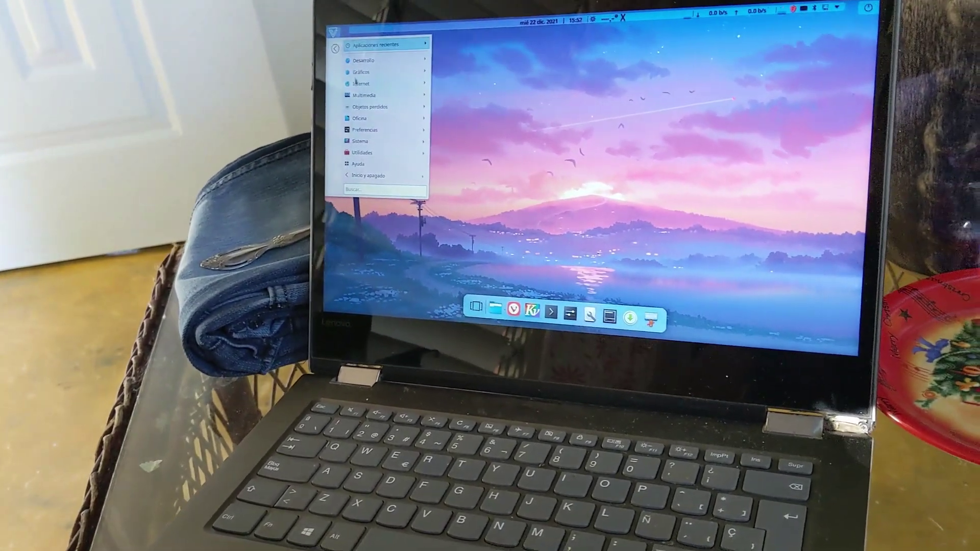
mouse_move(360, 110)
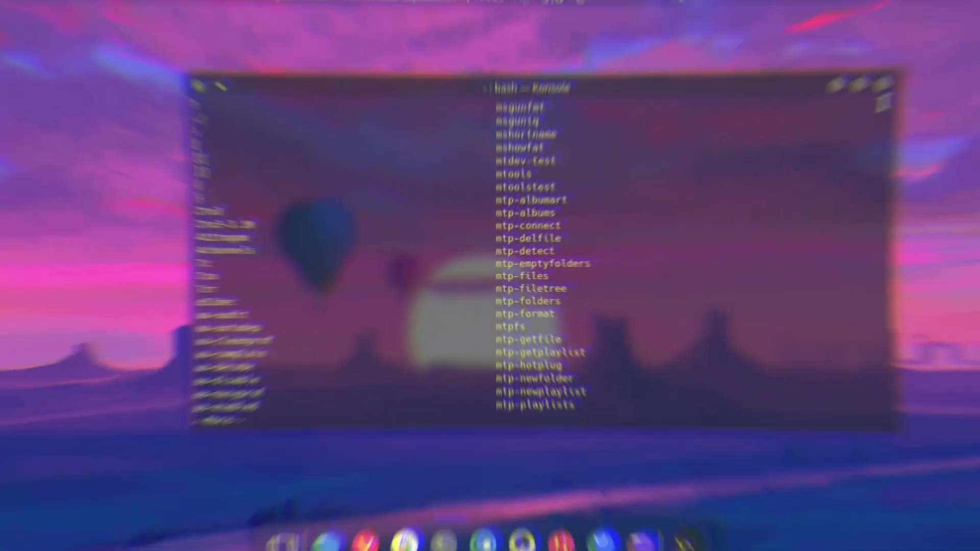
click(853, 98)
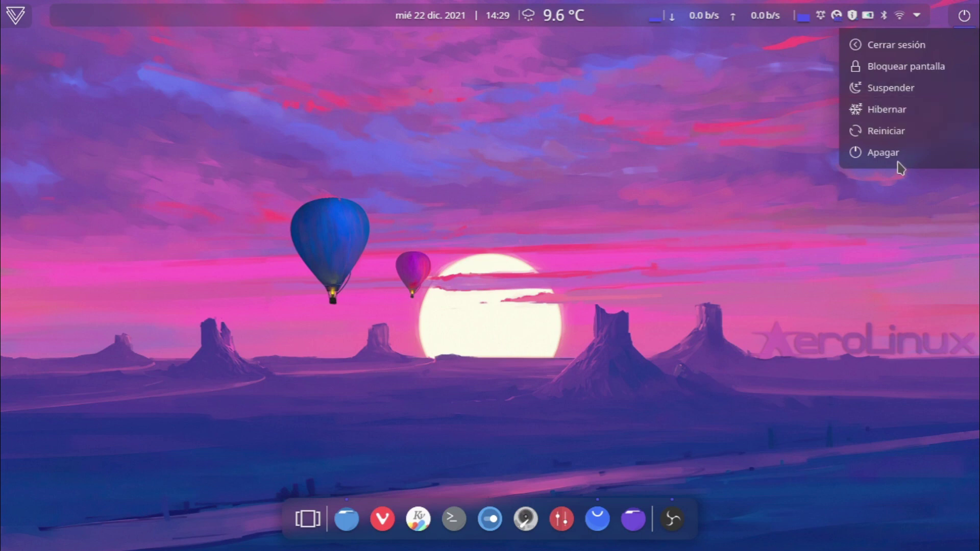
Look through the hidden system tray items in Estado y notificaciones and the clock's full date
click(918, 18)
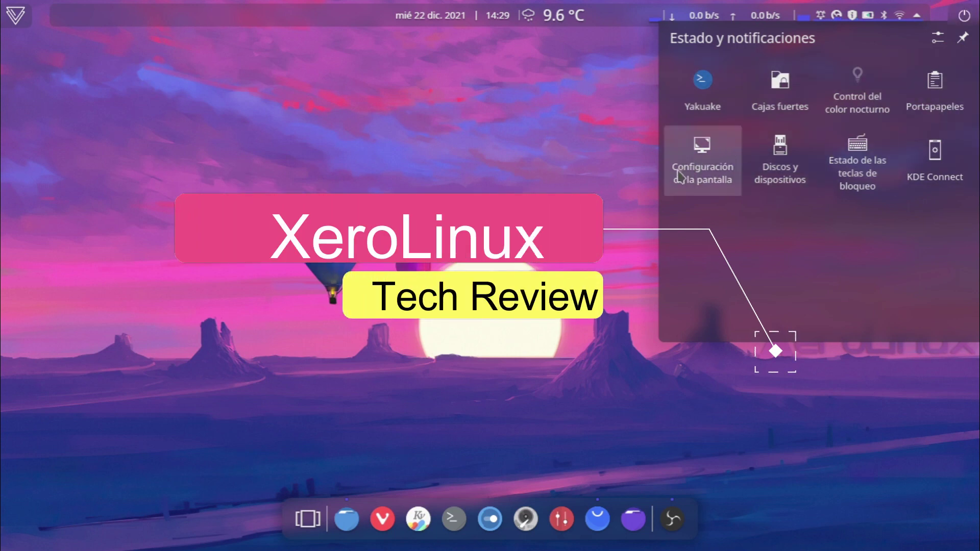
key(Escape)
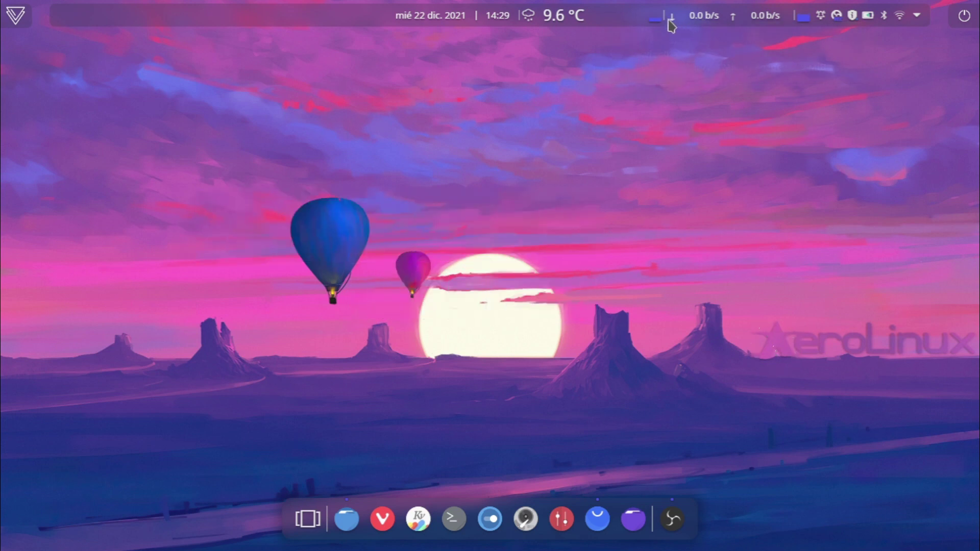
mouse_move(577, 14)
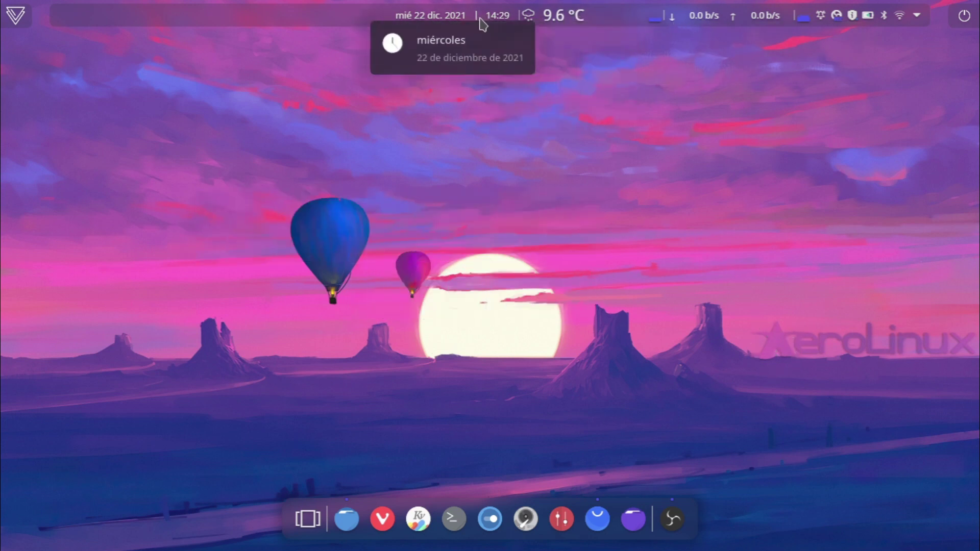
Examine the programs in the application launcher's categories, from Desarrollo down to Inicio y apagado
click(15, 15)
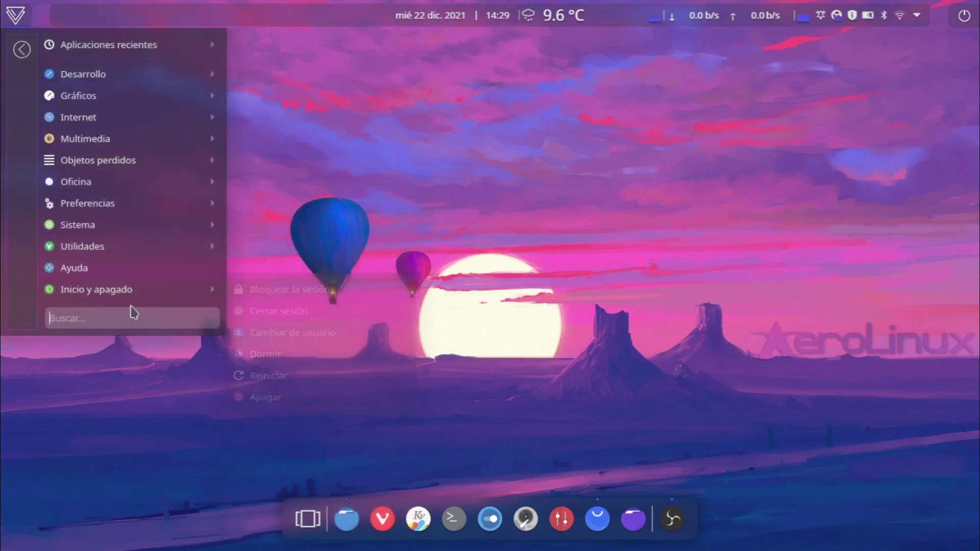
mouse_move(106, 66)
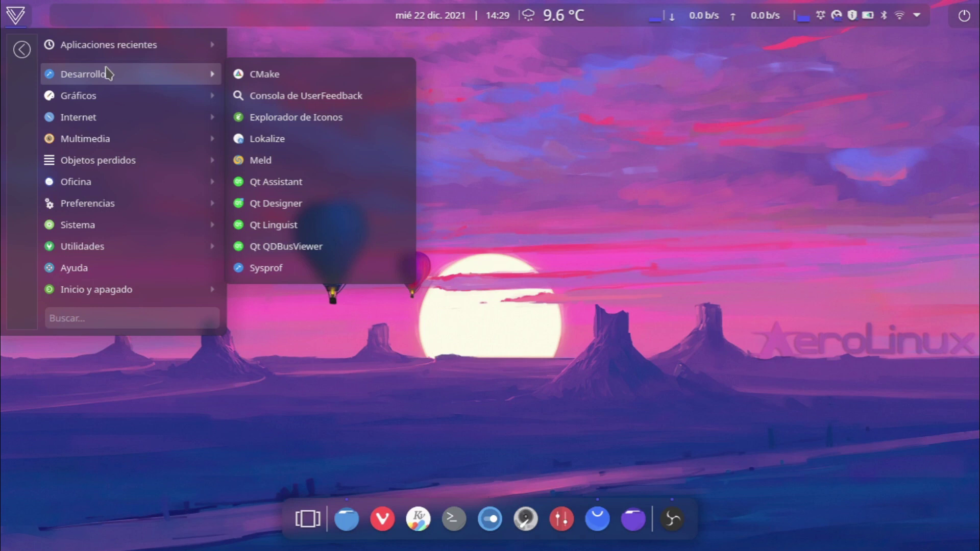
mouse_move(108, 123)
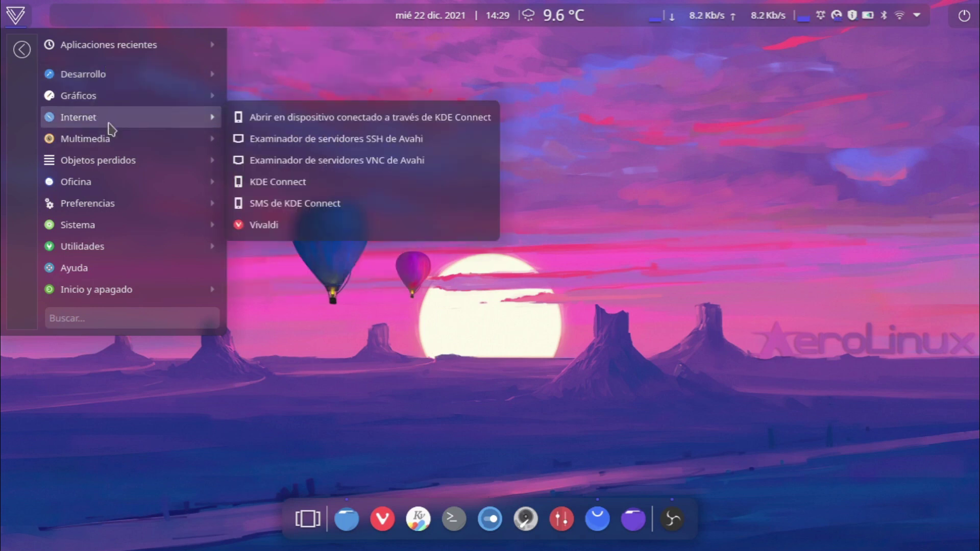
mouse_move(102, 160)
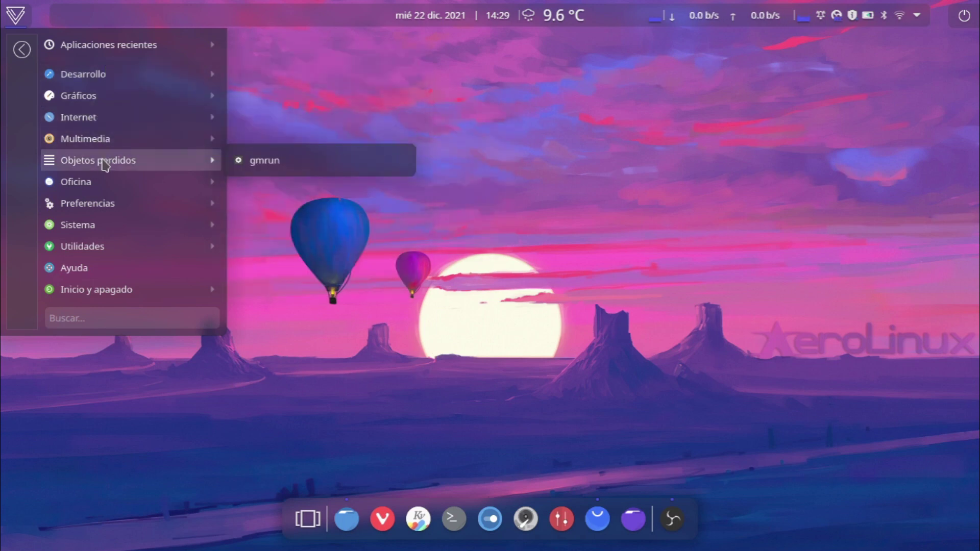
mouse_move(109, 198)
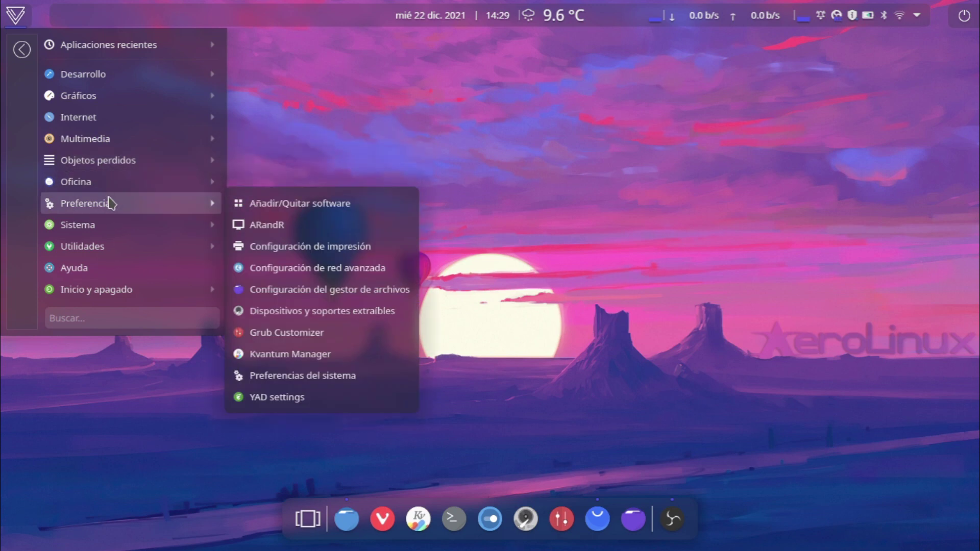
mouse_move(113, 224)
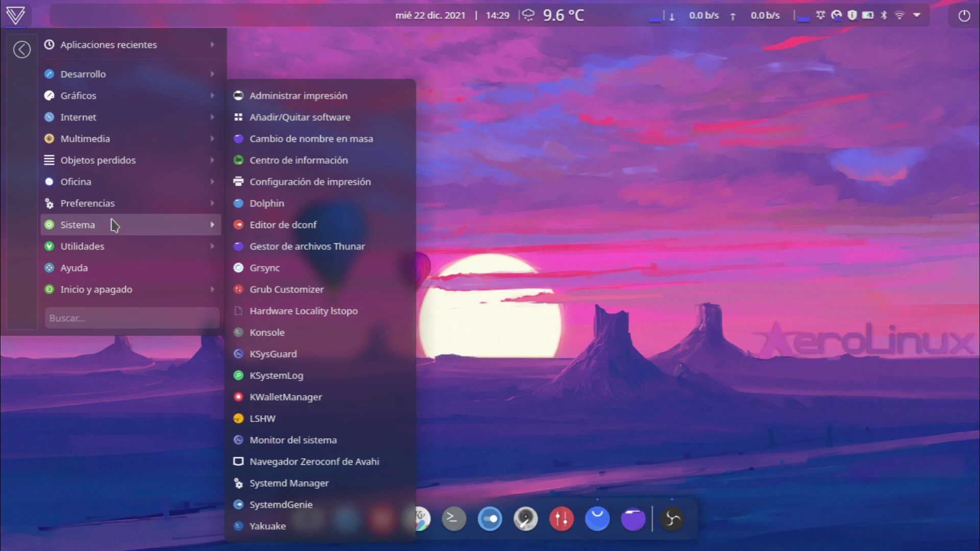
mouse_move(111, 255)
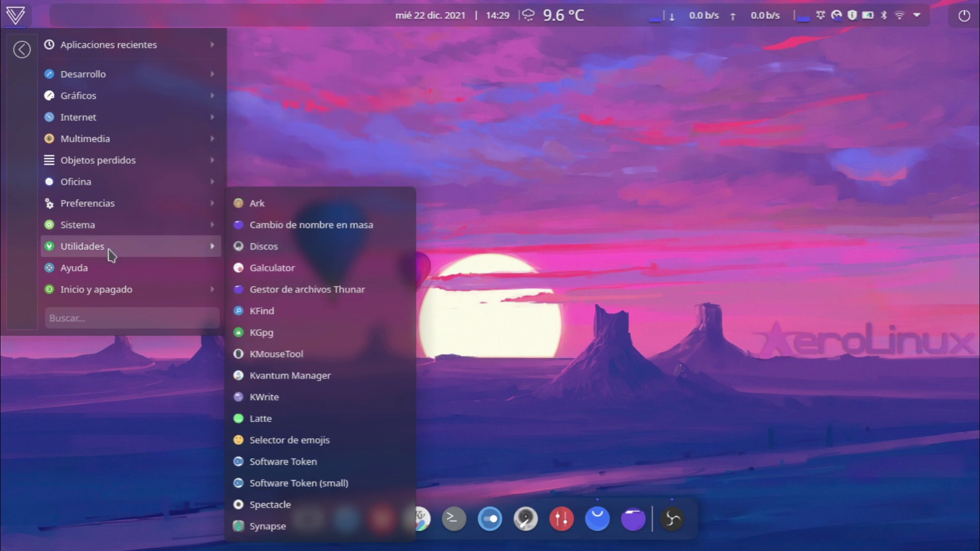
mouse_move(113, 291)
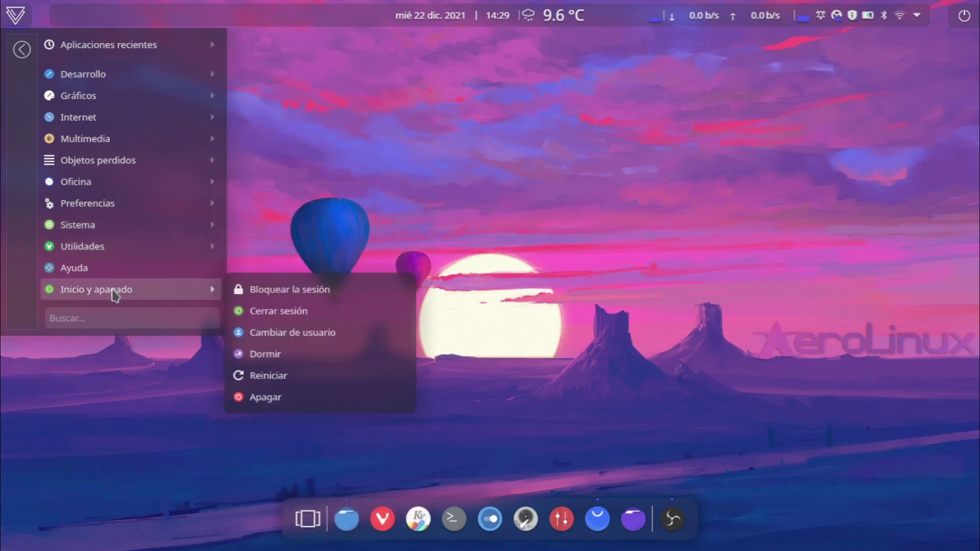
click(673, 152)
click(17, 16)
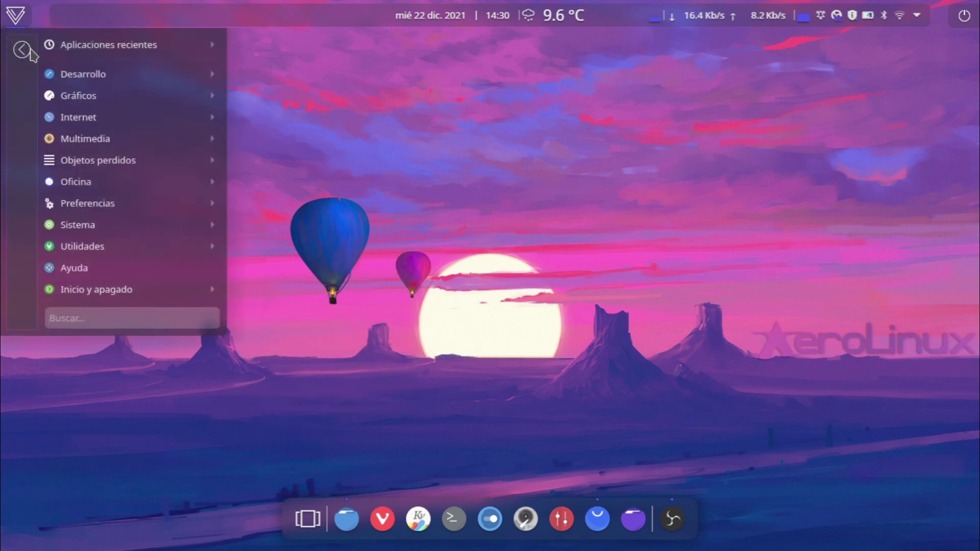
mouse_move(64, 73)
mouse_move(65, 98)
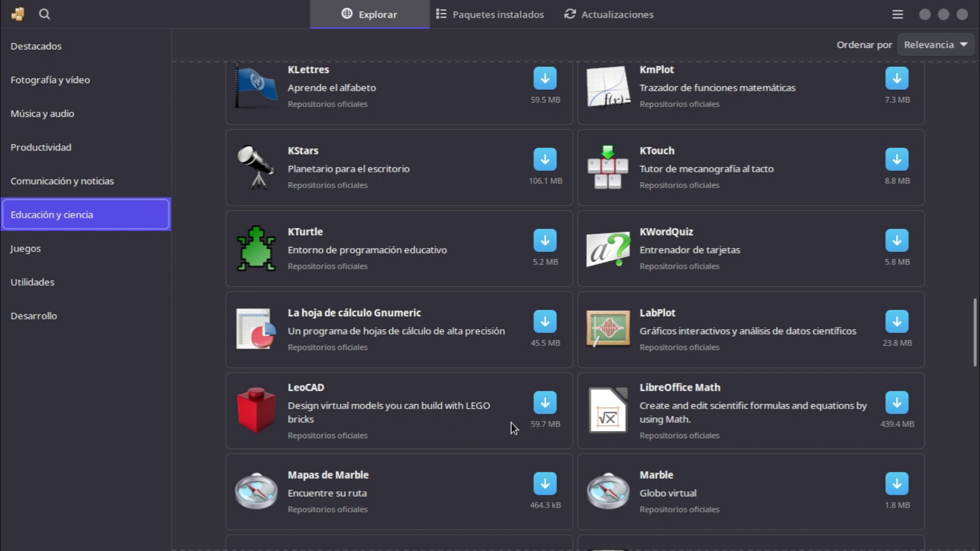
Browse the Educación y ciencia packages in Añadir/Quitar software and bring up OBS Studio
scroll(459, 439, down, 10)
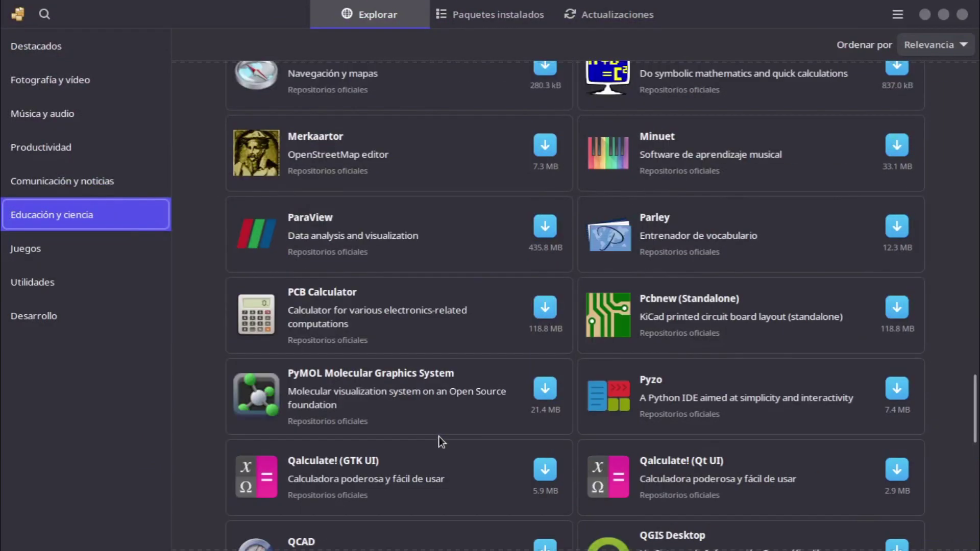
scroll(441, 435, down, 5)
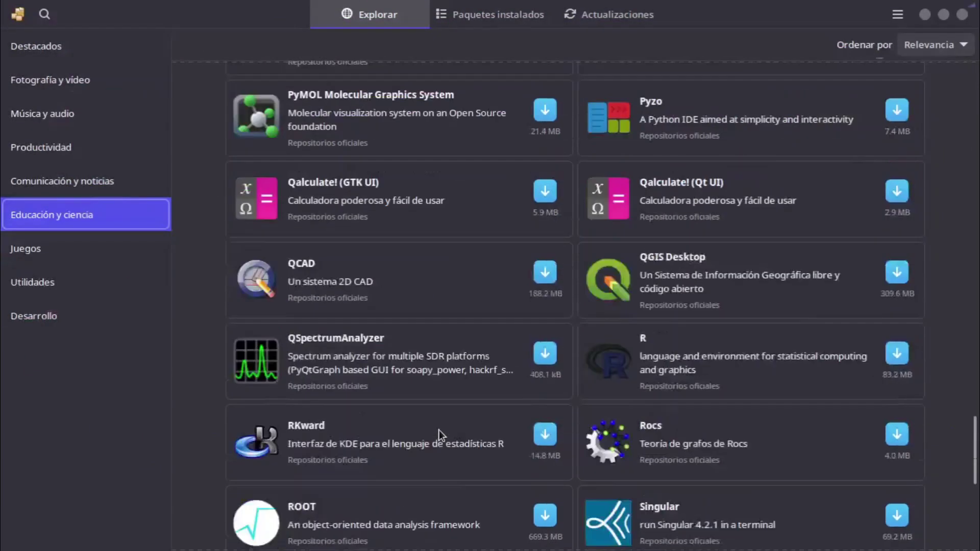
mouse_move(966, 8)
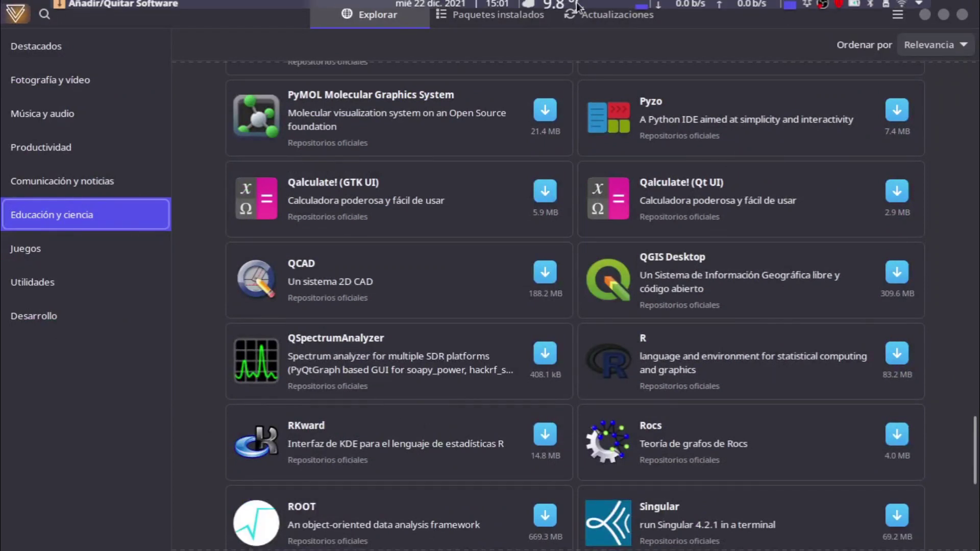
mouse_move(571, 509)
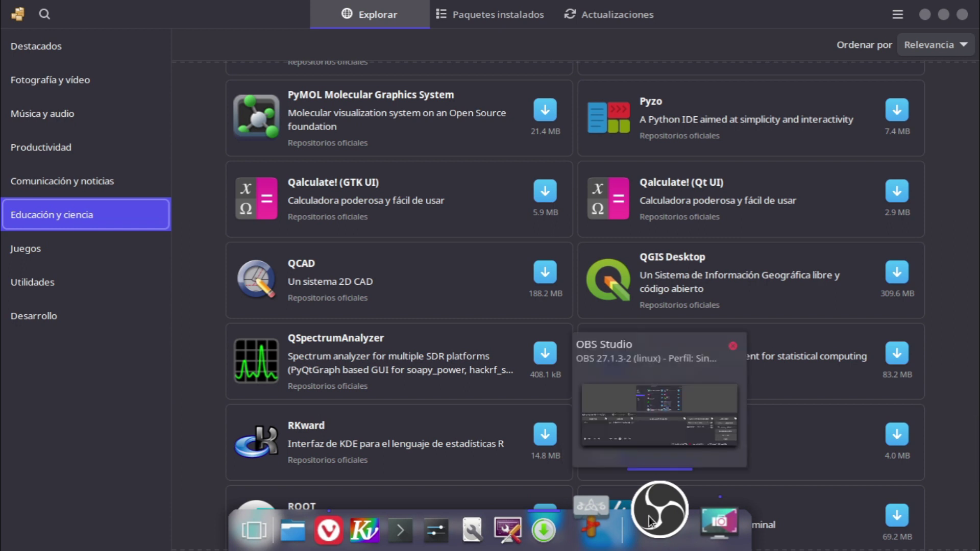
click(649, 521)
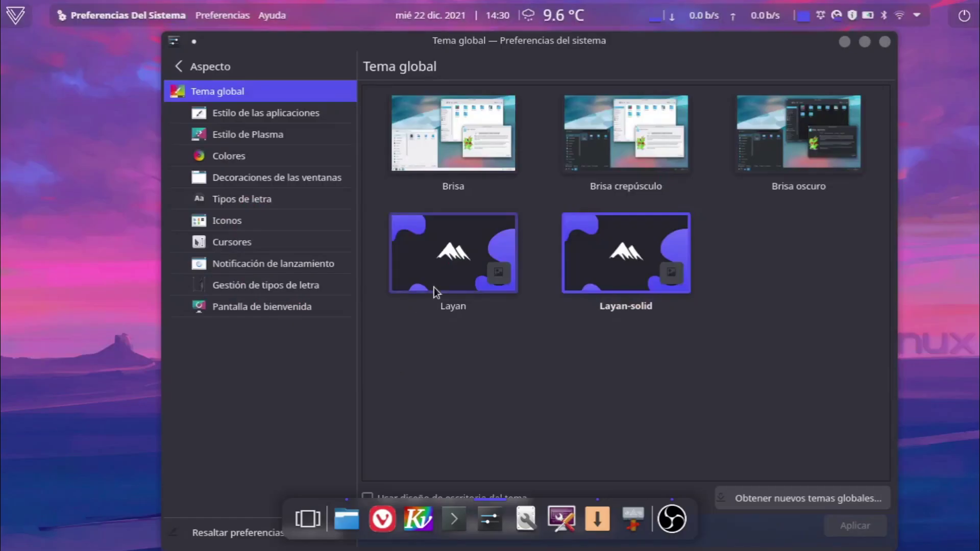
Apply the Layan global theme in the system preferences
click(442, 272)
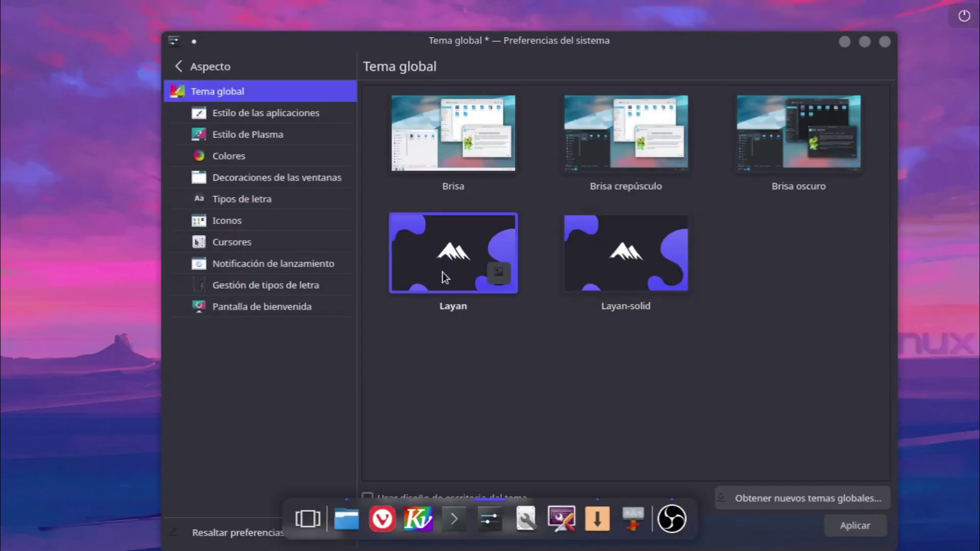
click(857, 532)
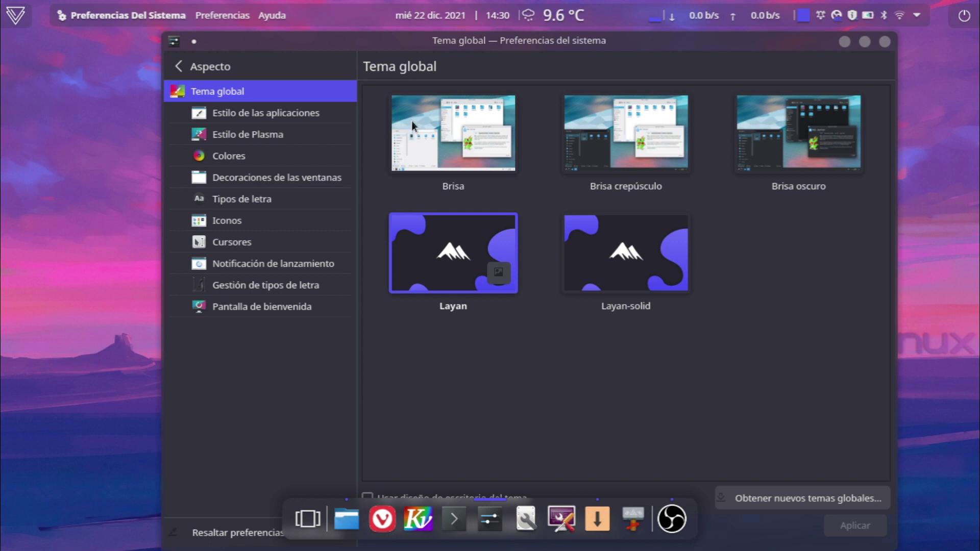
Apply the Brisa global theme and check how the application launcher looks with it
click(411, 123)
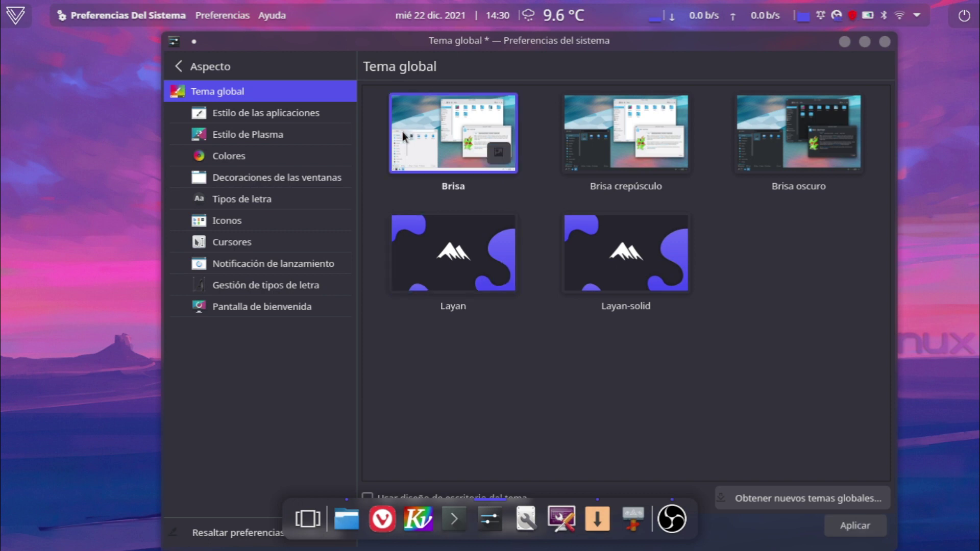
click(884, 533)
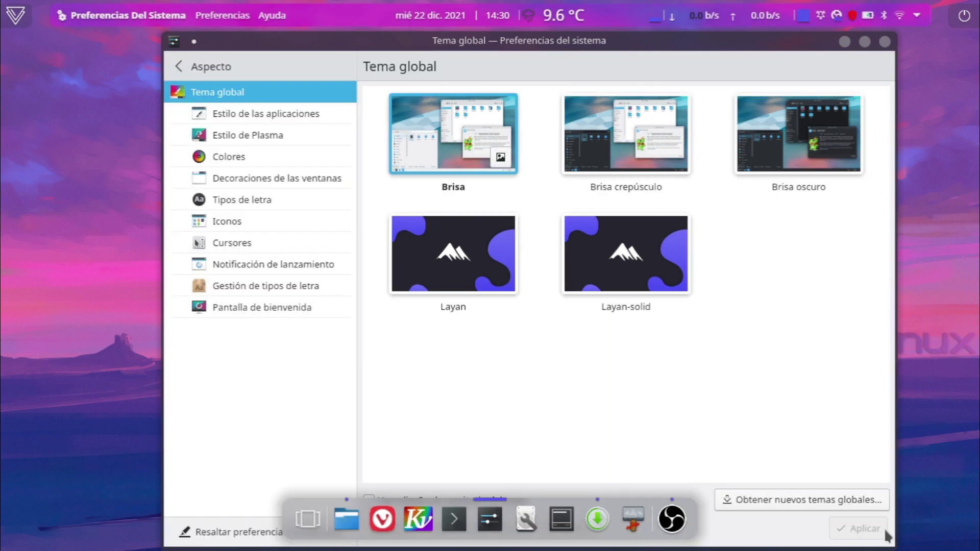
click(33, 3)
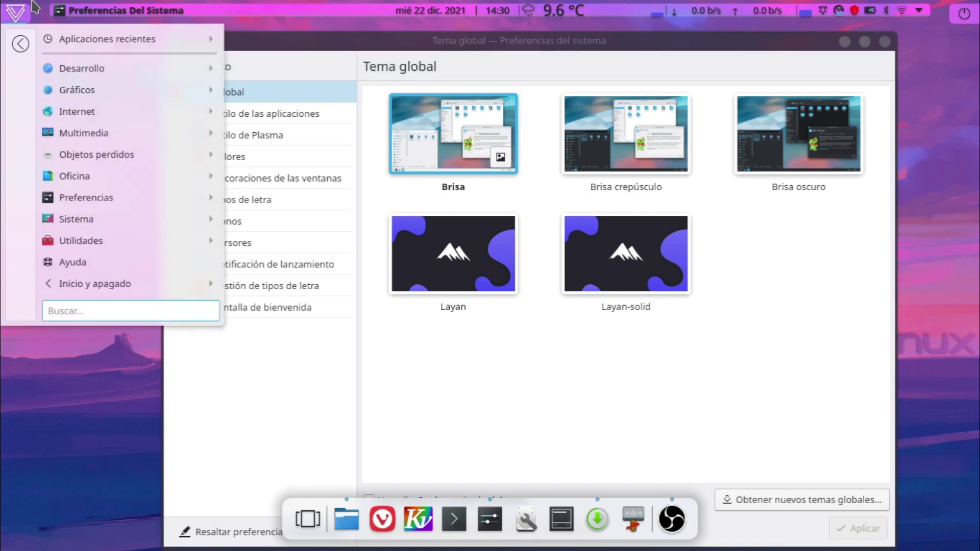
Close the application launcher and switch the global theme back to Layan
click(415, 221)
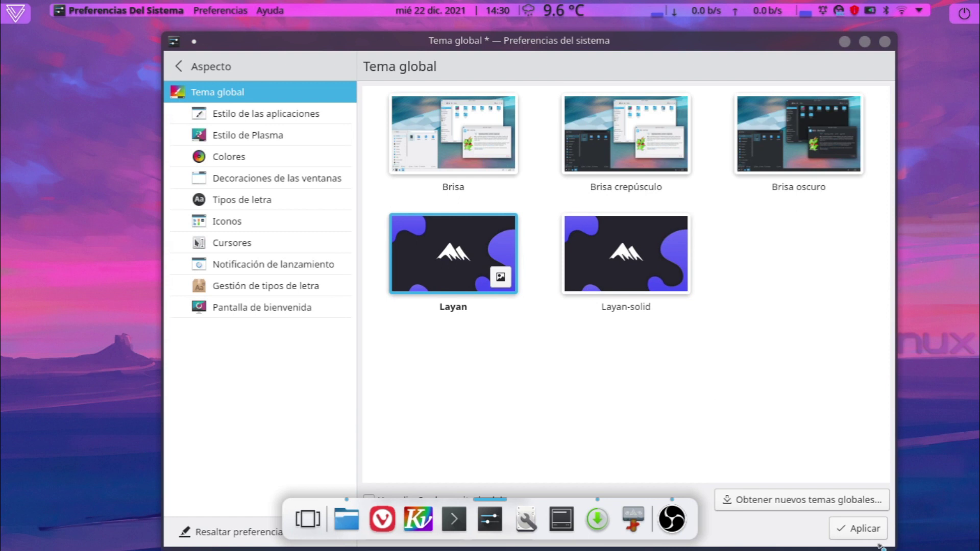
click(878, 531)
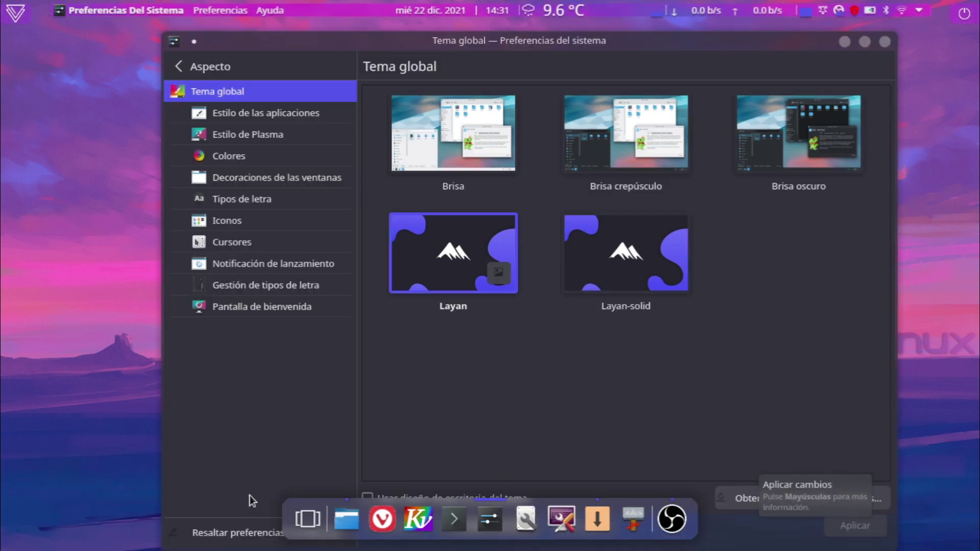
Look at the settings pages for Estilo de las aplicaciones and Estilo de Plasma
click(187, 117)
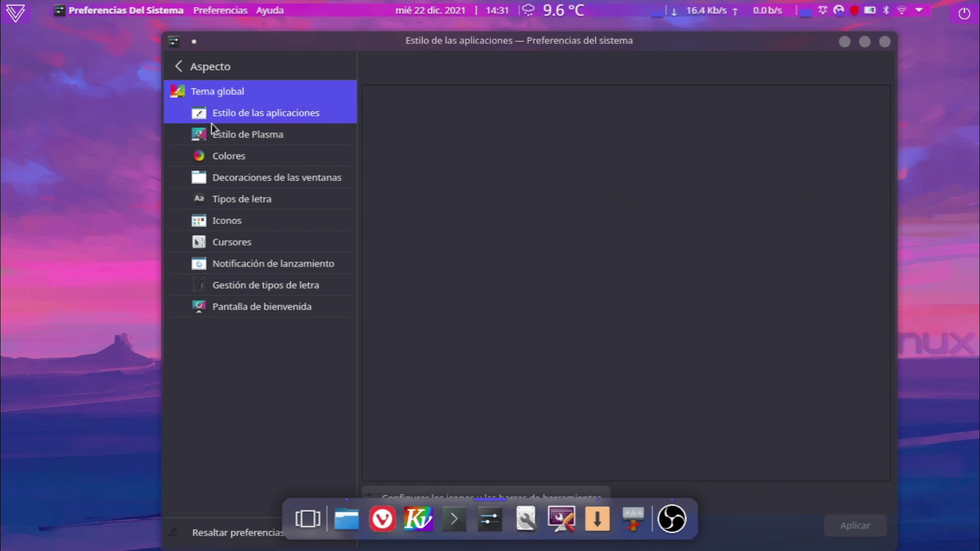
click(303, 140)
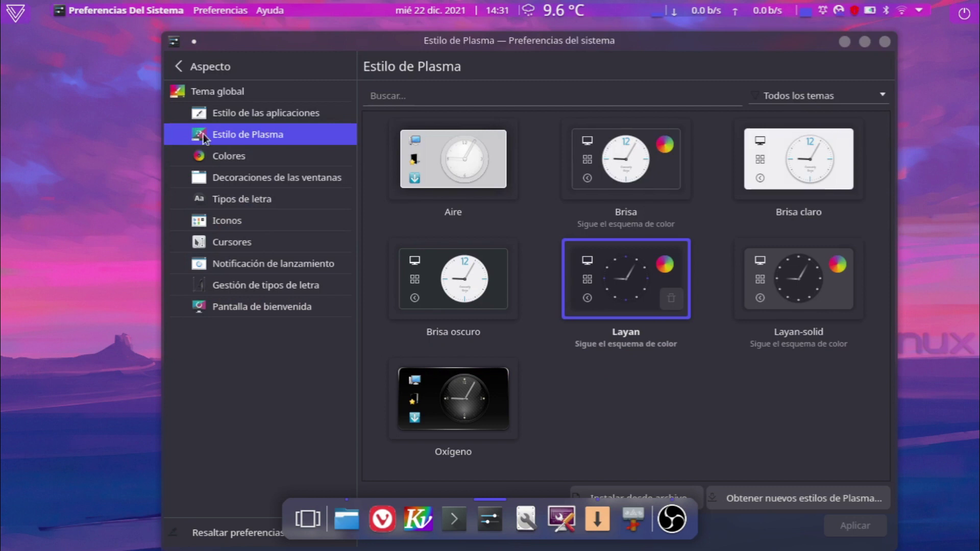
In the Colores settings, set a custom light blue accent colour and apply it
click(212, 149)
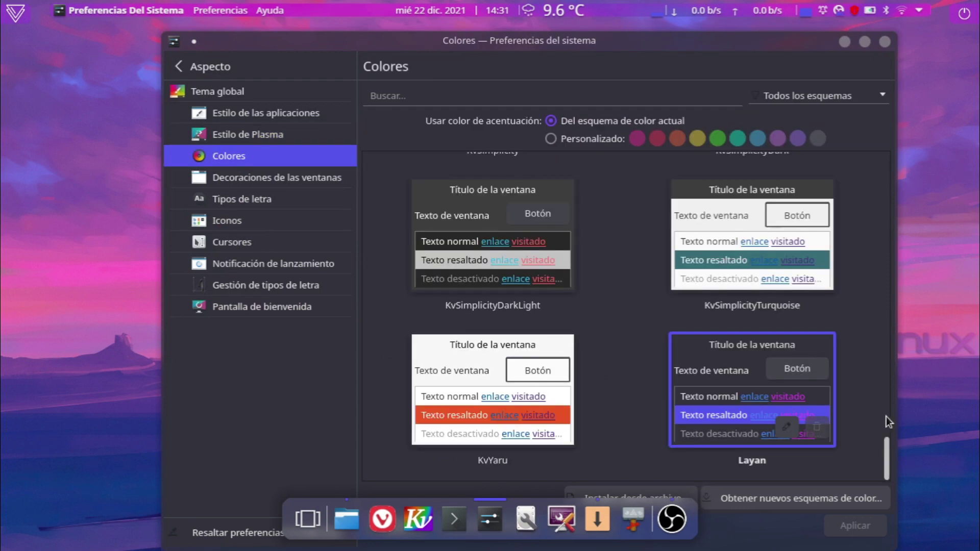
scroll(583, 214, up, 5)
click(616, 142)
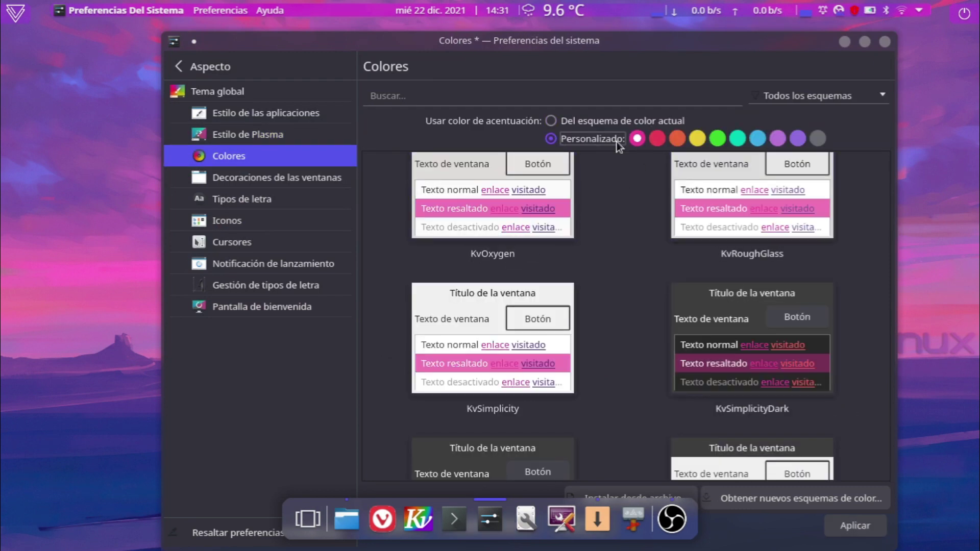
click(736, 138)
click(757, 138)
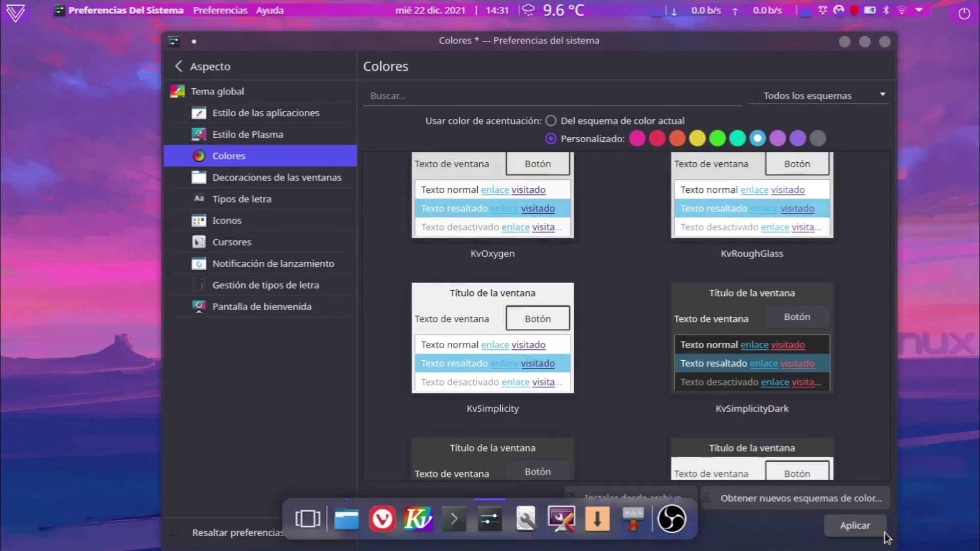
click(884, 532)
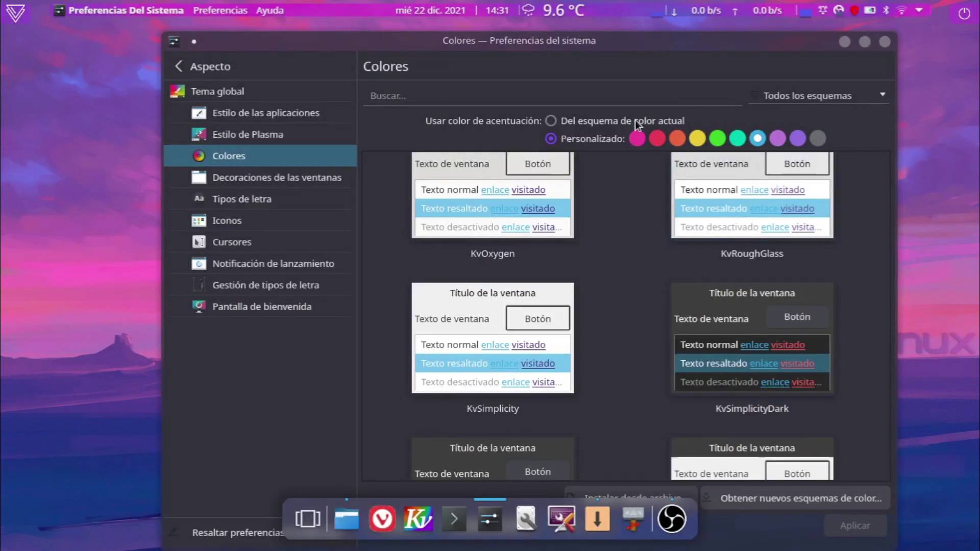
Switch the accent colour to Del esquema de color actual, applying the change while moving on to the Decoraciones de las ventanas settings
click(596, 121)
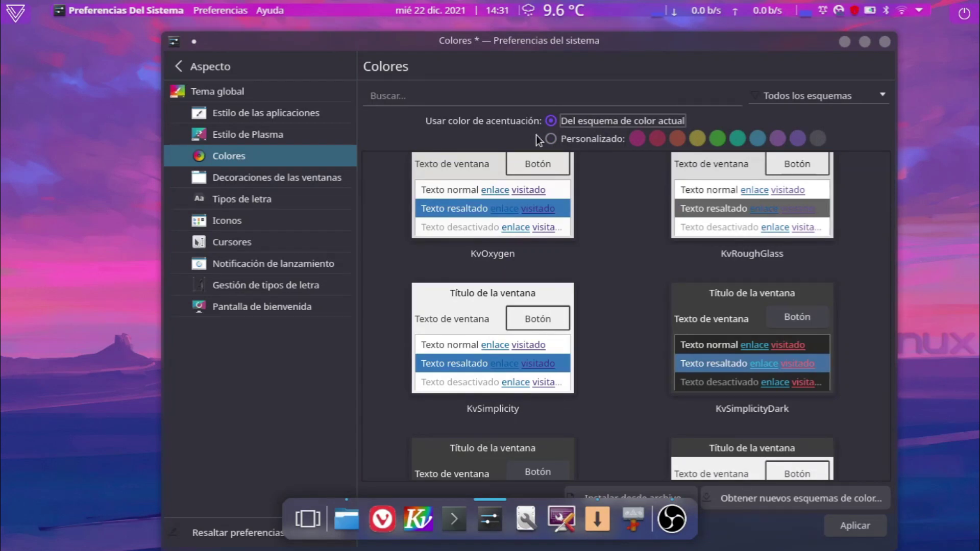
click(758, 138)
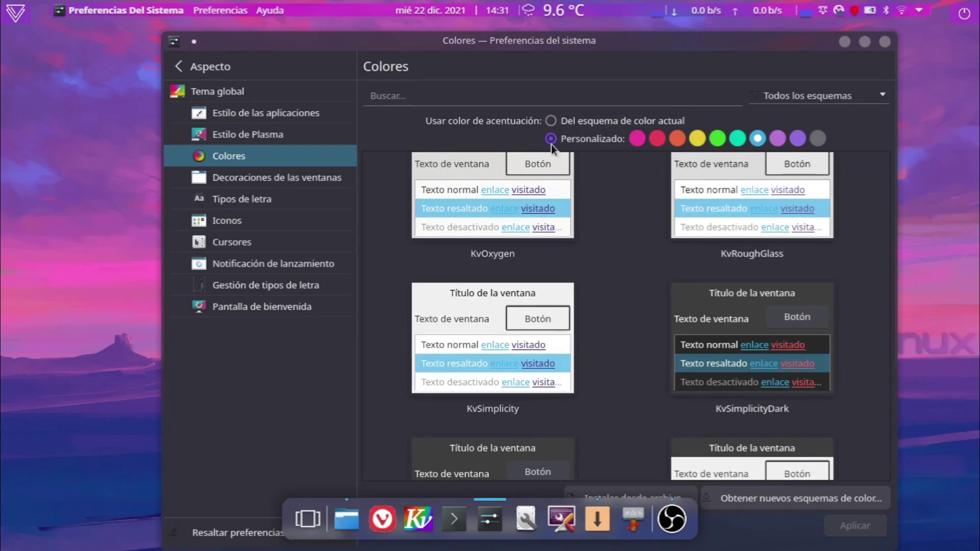
click(554, 127)
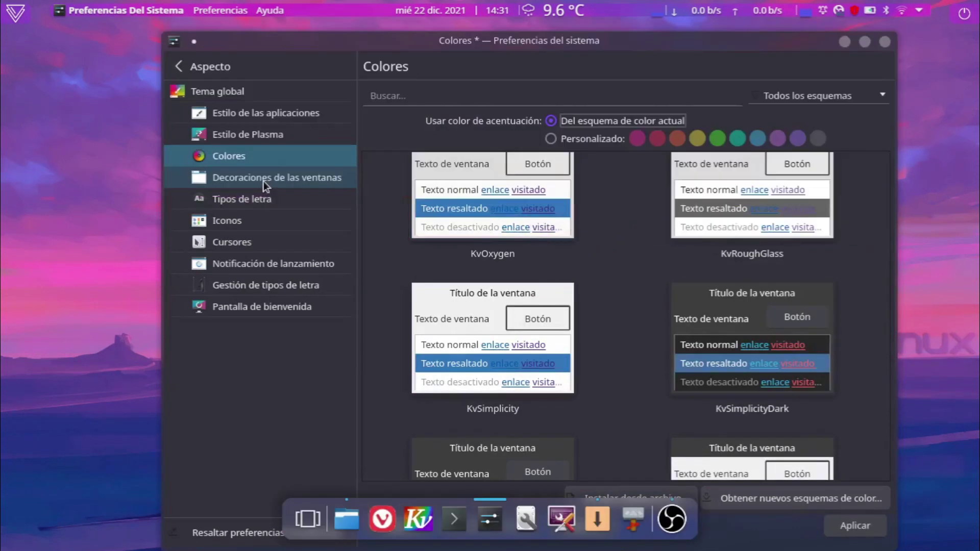
click(264, 182)
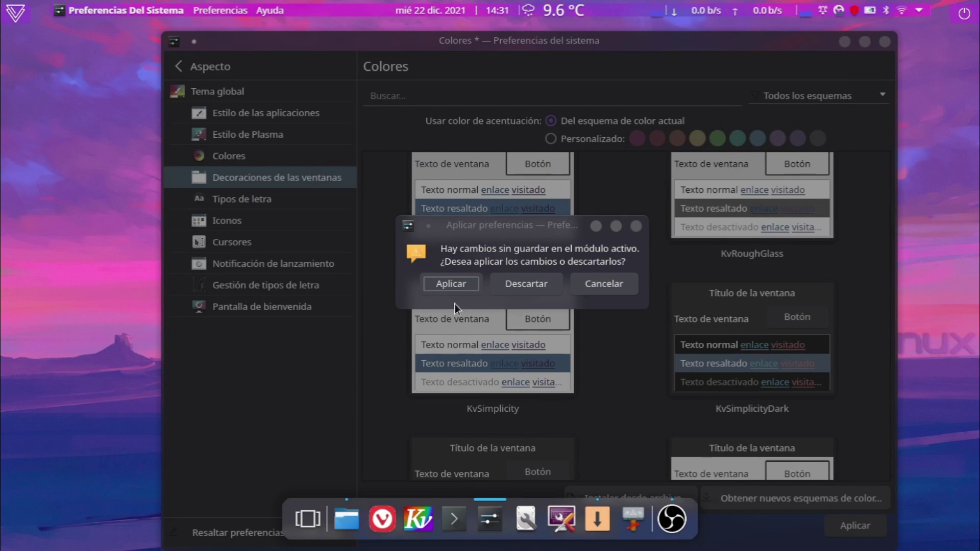
click(459, 278)
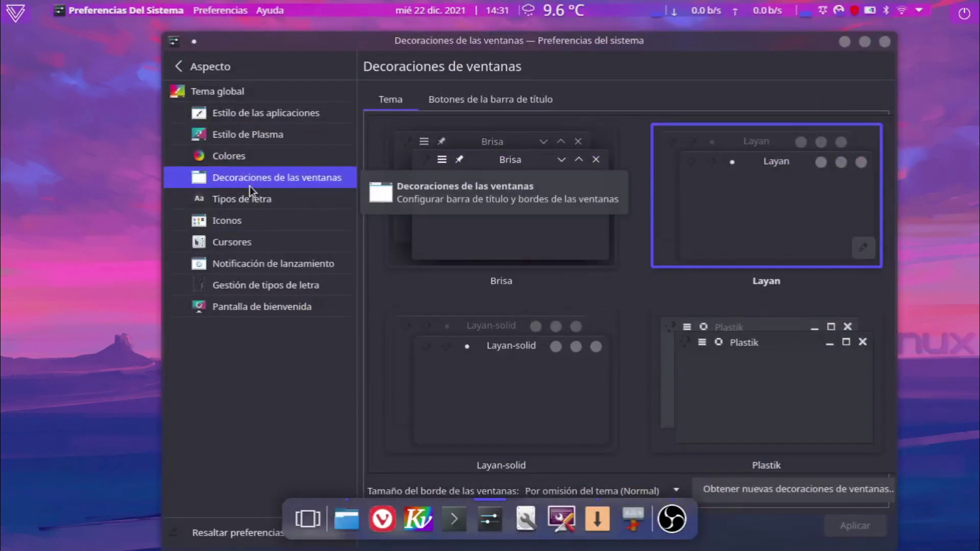
Look at the Tipos de letra settings and browse the whole list of available icon themes in Iconos
click(251, 210)
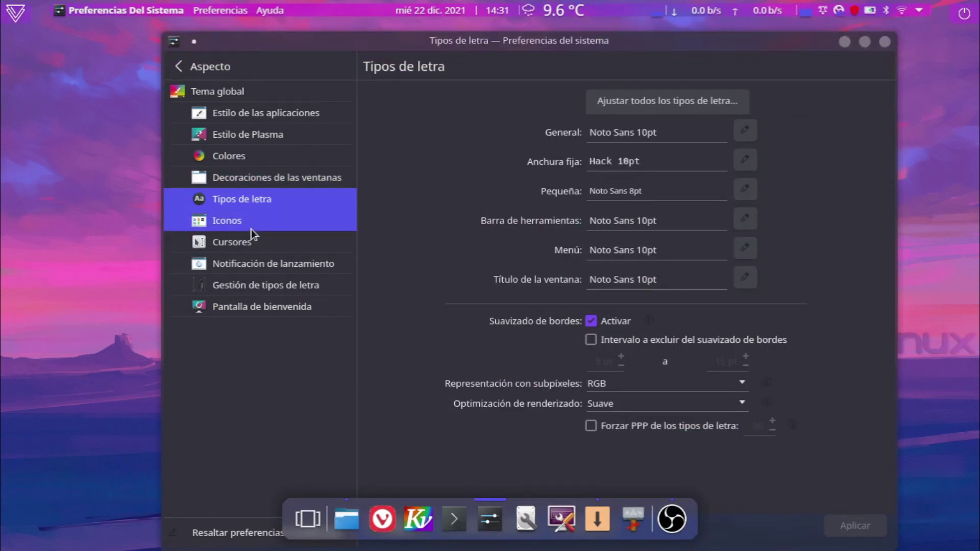
click(251, 228)
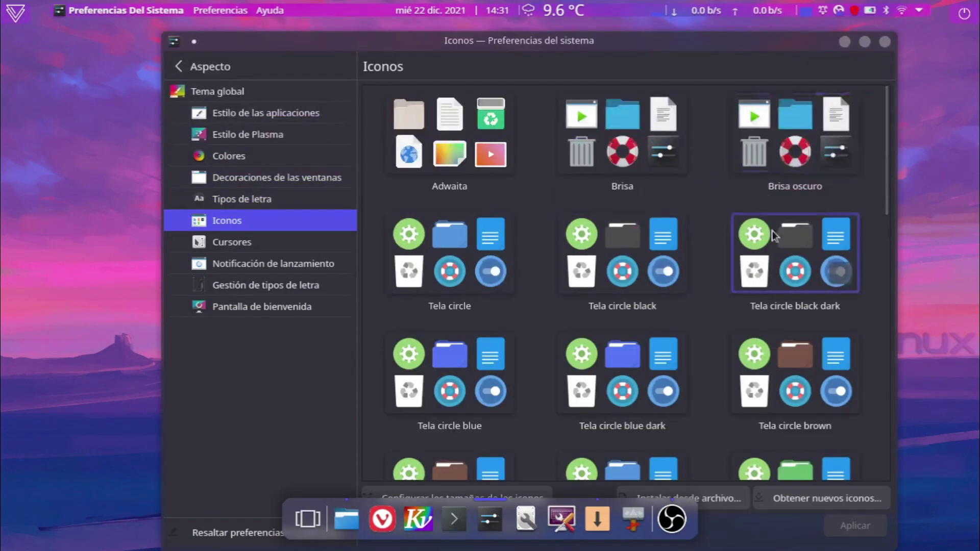
scroll(691, 445, down, 15)
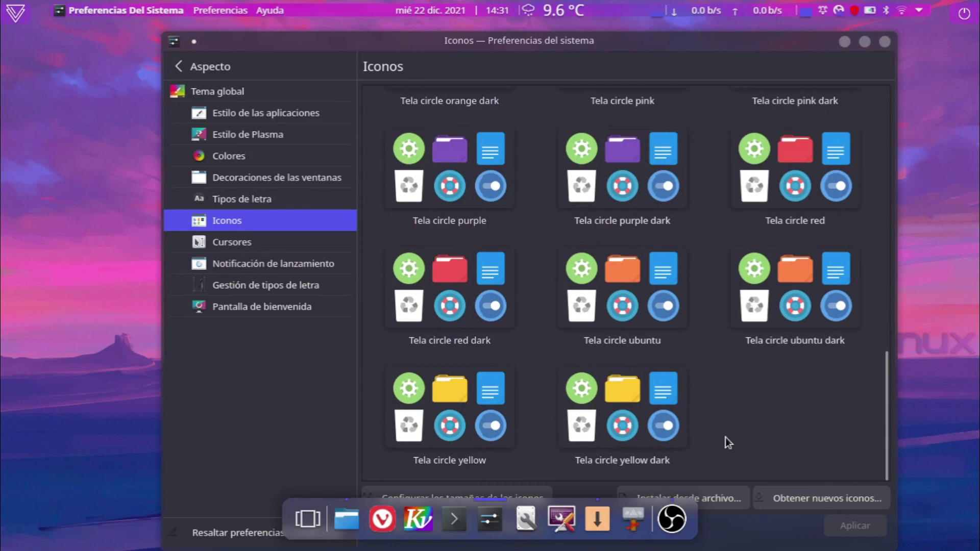
scroll(733, 421, up, 15)
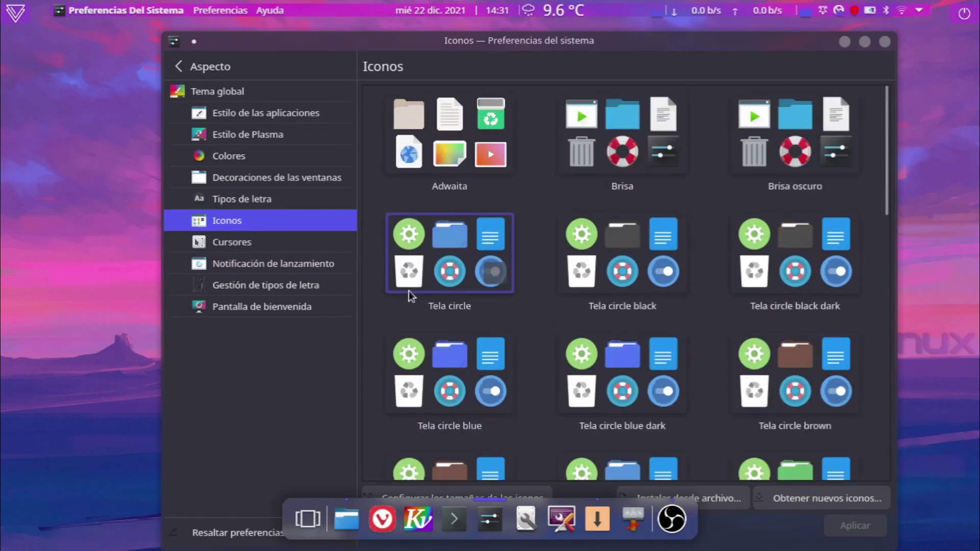
View the Cursores themes and the installed fonts in Gestión de tipos de letra
click(233, 244)
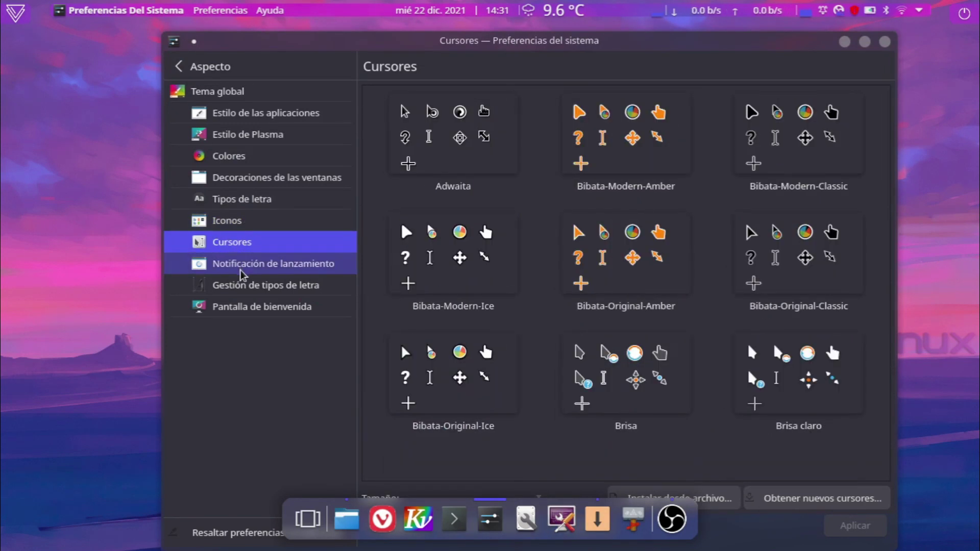
click(240, 269)
click(246, 276)
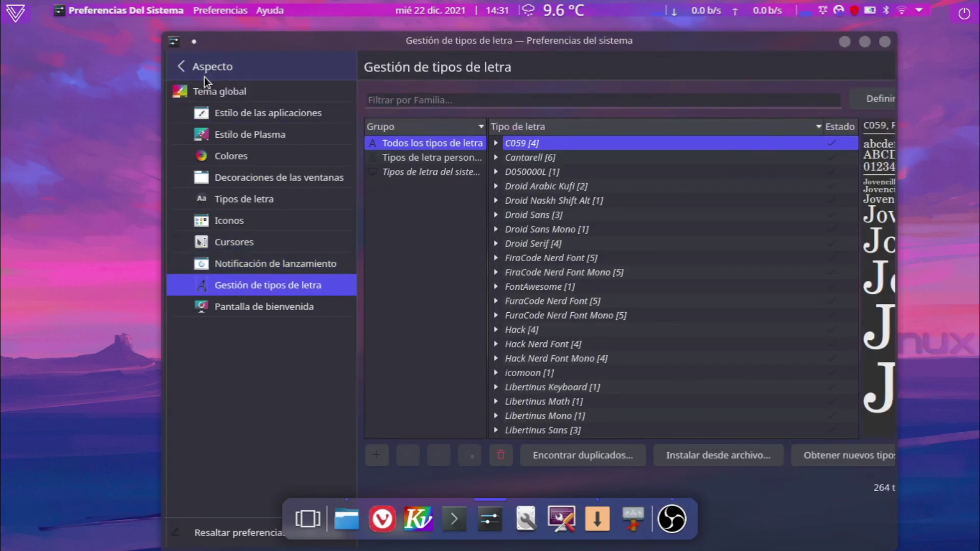
Look at Comportamiento general and Pantalla táctil in the workspace behaviour settings, and return to the settings overview
click(205, 78)
mouse_move(205, 134)
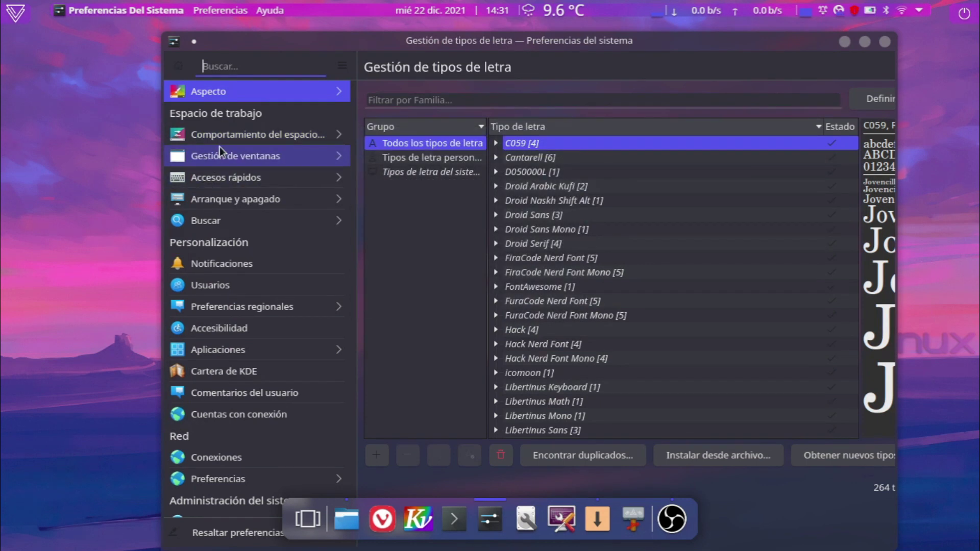
click(225, 143)
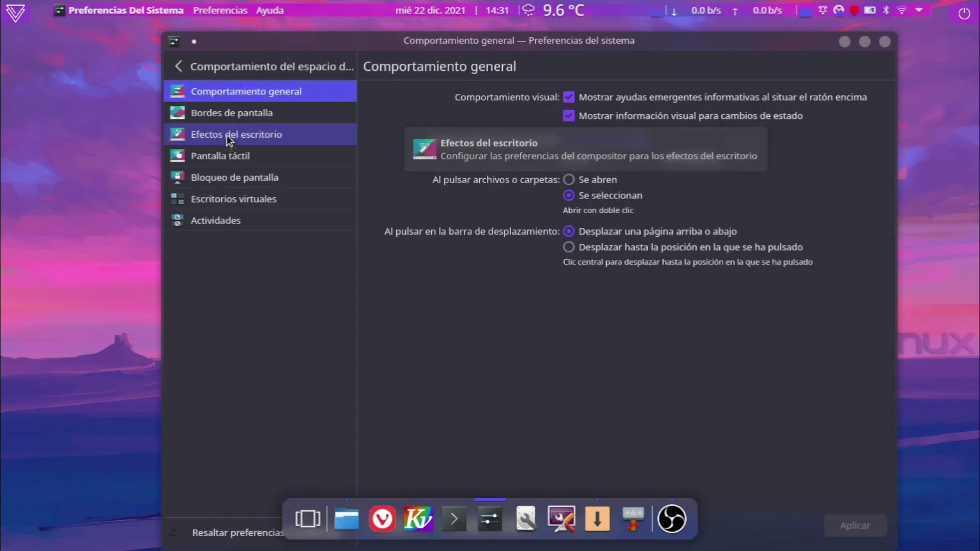
click(200, 154)
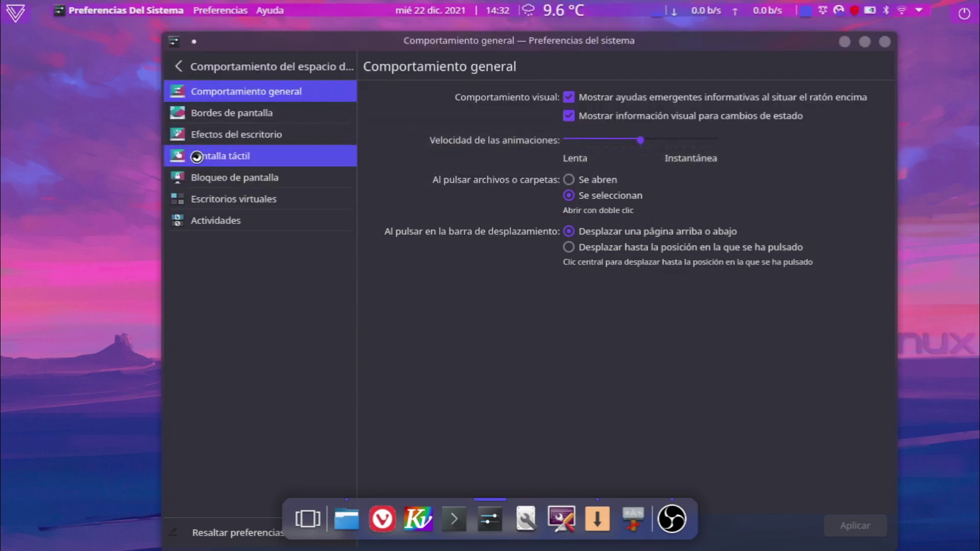
click(171, 67)
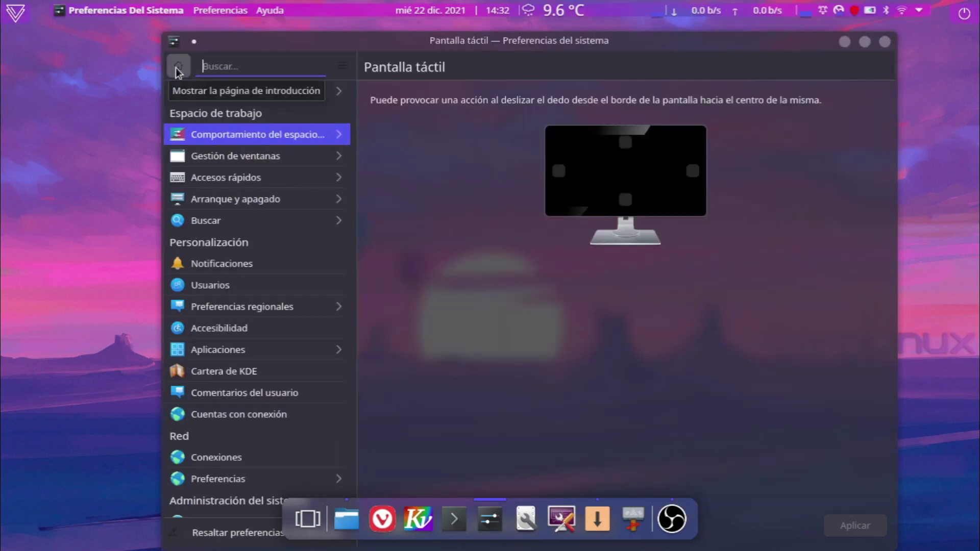
View the Búsqueda de archivos and Ahorro de energía settings pages, and return to the start of the settings overview
click(231, 220)
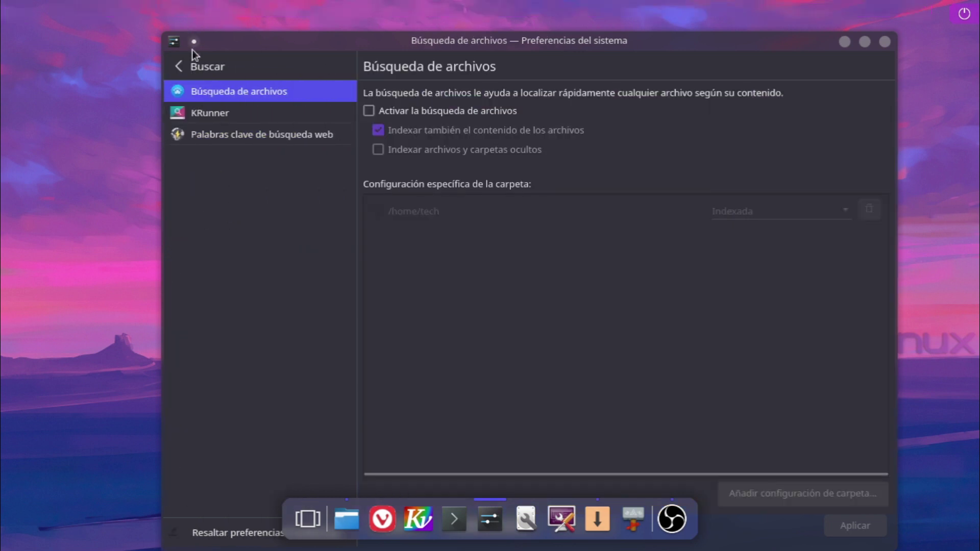
click(203, 67)
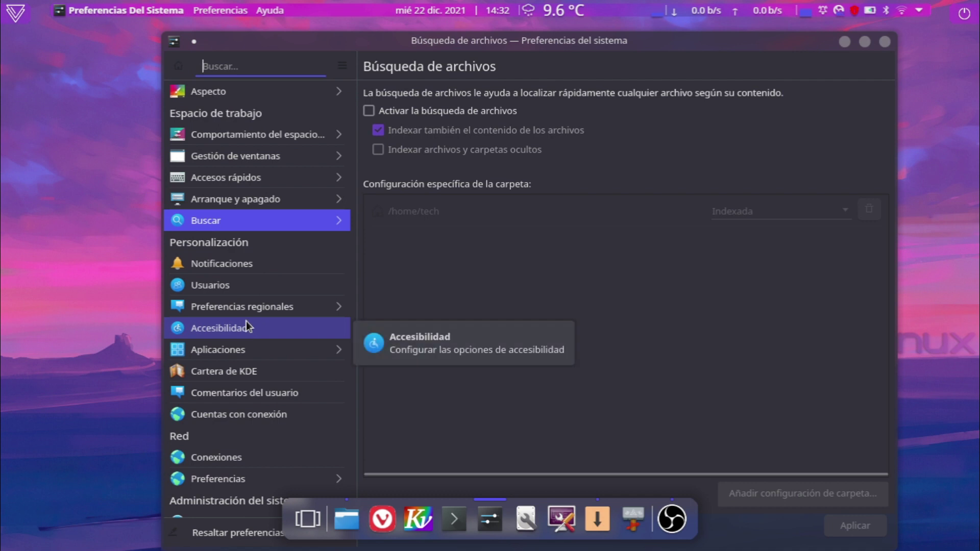
scroll(298, 415, down, 5)
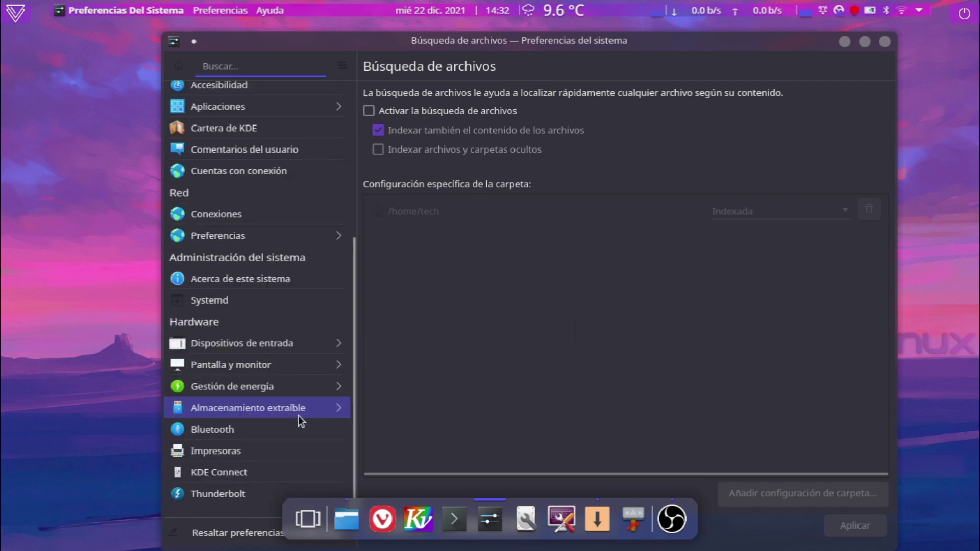
click(271, 390)
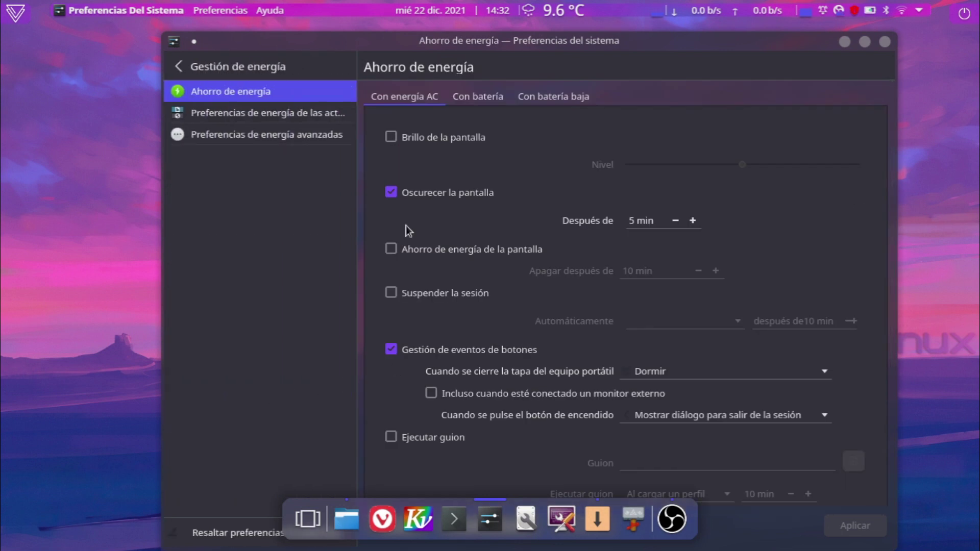
click(190, 66)
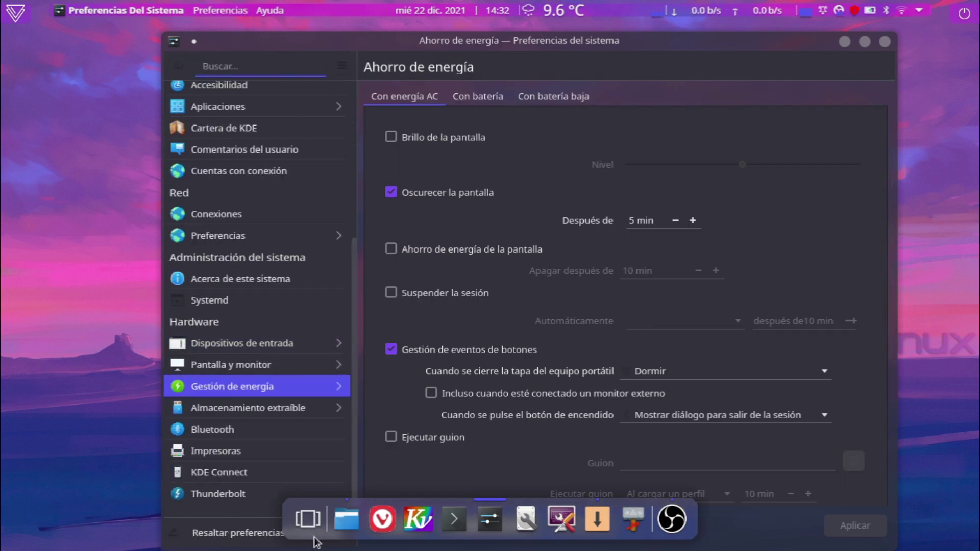
scroll(274, 184, up, 5)
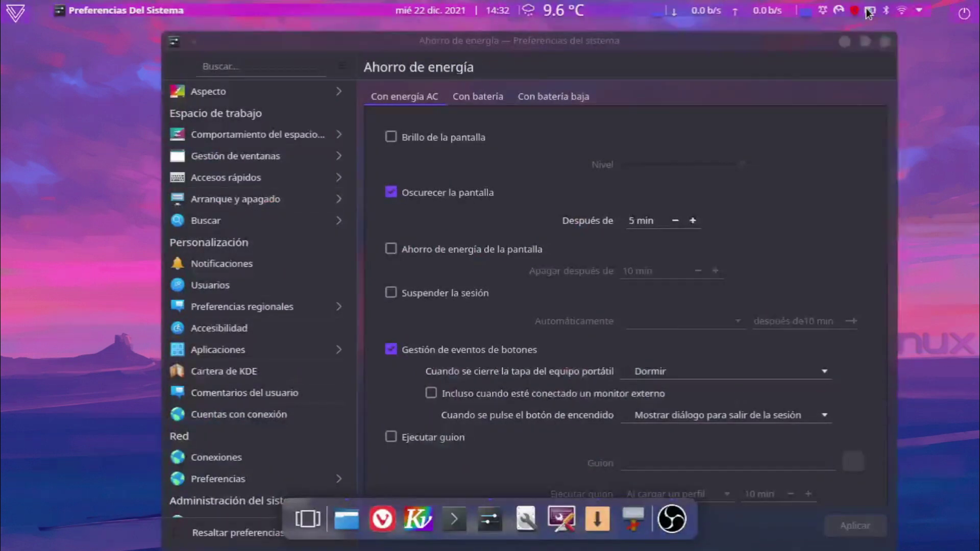
Check the battery and screen brightness status, and revisit the Búsqueda de archivos settings before returning to the overview
click(871, 11)
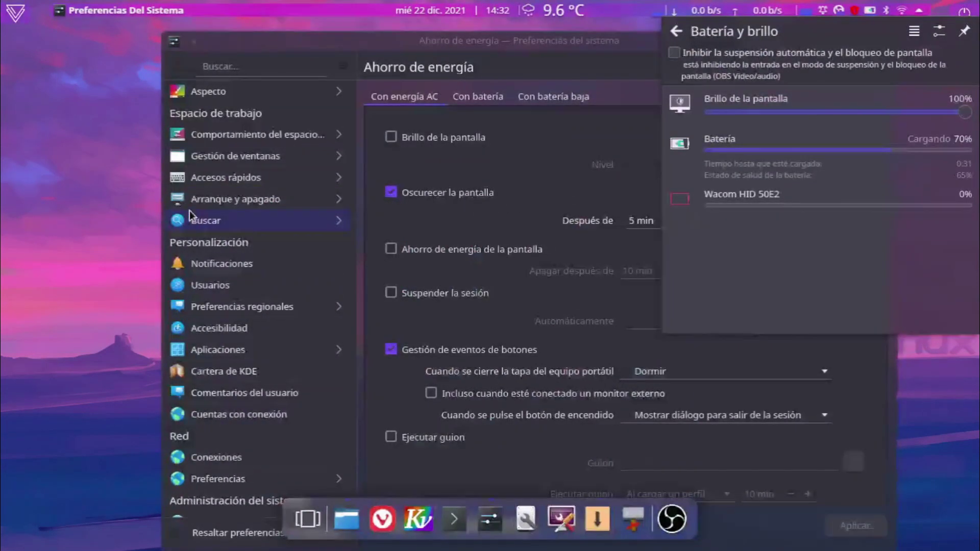
click(189, 212)
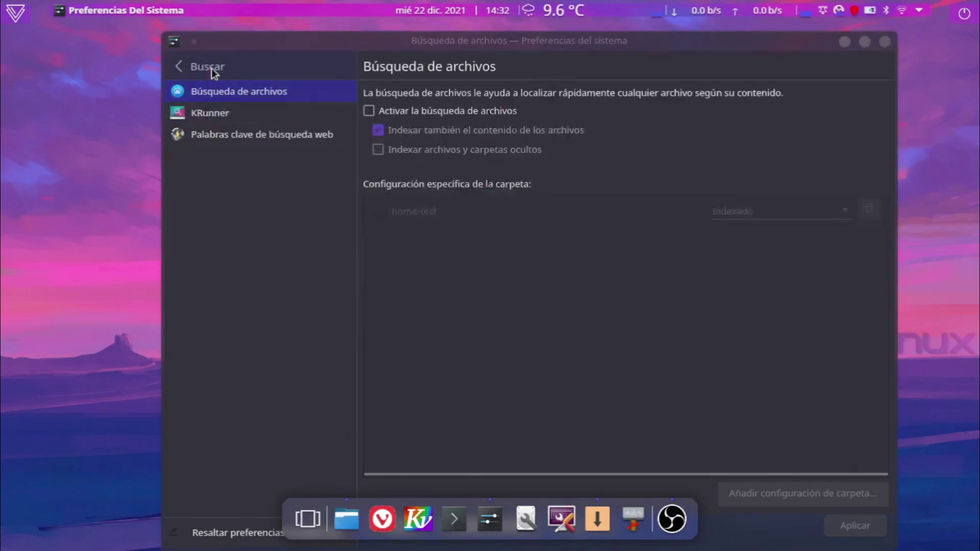
click(213, 68)
scroll(209, 431, down, 5)
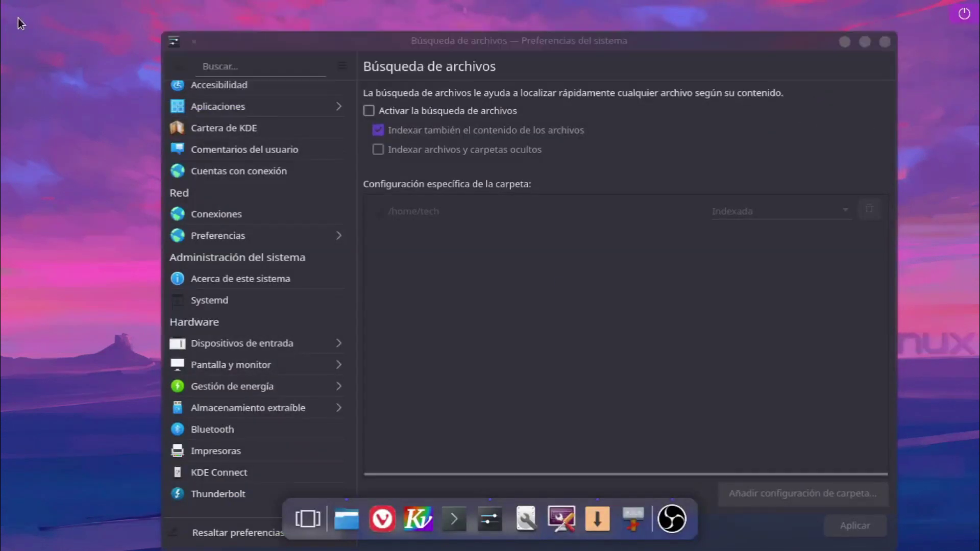
Launch Lokalize from the Oficina application category to view its start page, and close both it and the system settings
click(15, 13)
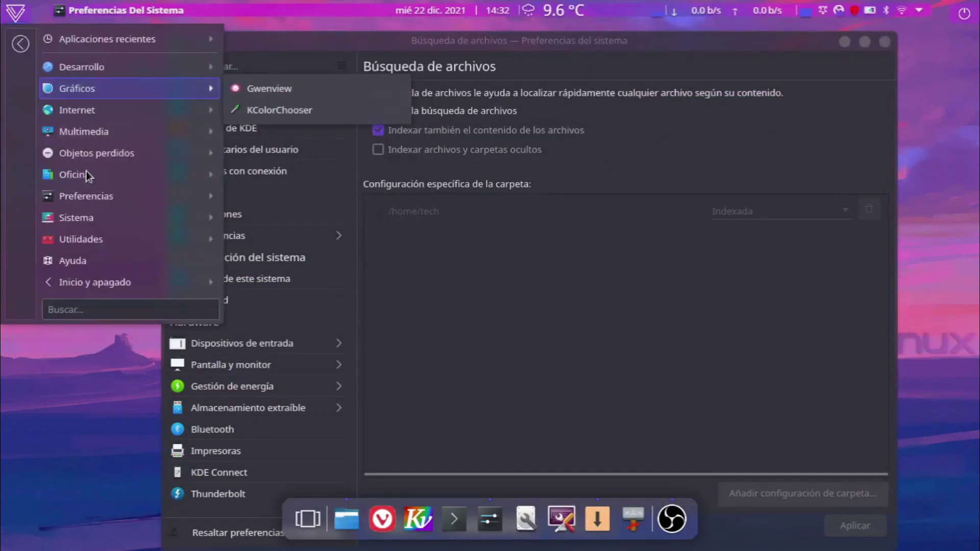
mouse_move(158, 176)
click(252, 178)
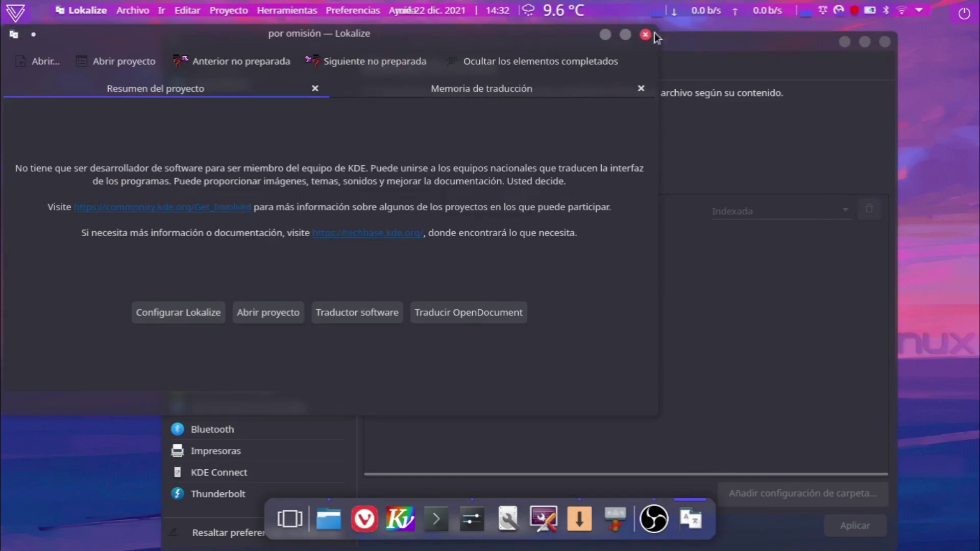
click(651, 36)
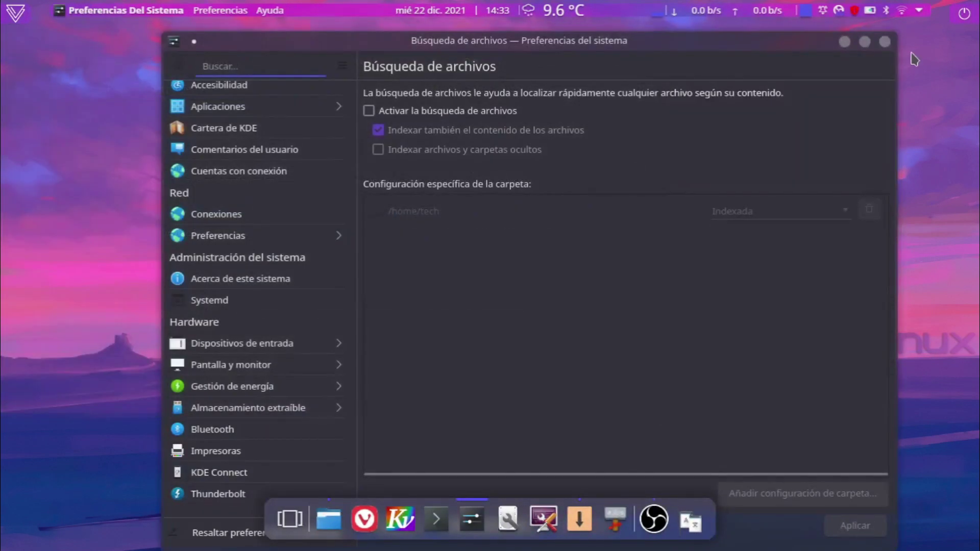
click(886, 43)
Apply the XeroMain image as the desktop wallpaper and view it with the wallpaper settings window temporarily minimized
right_click(328, 295)
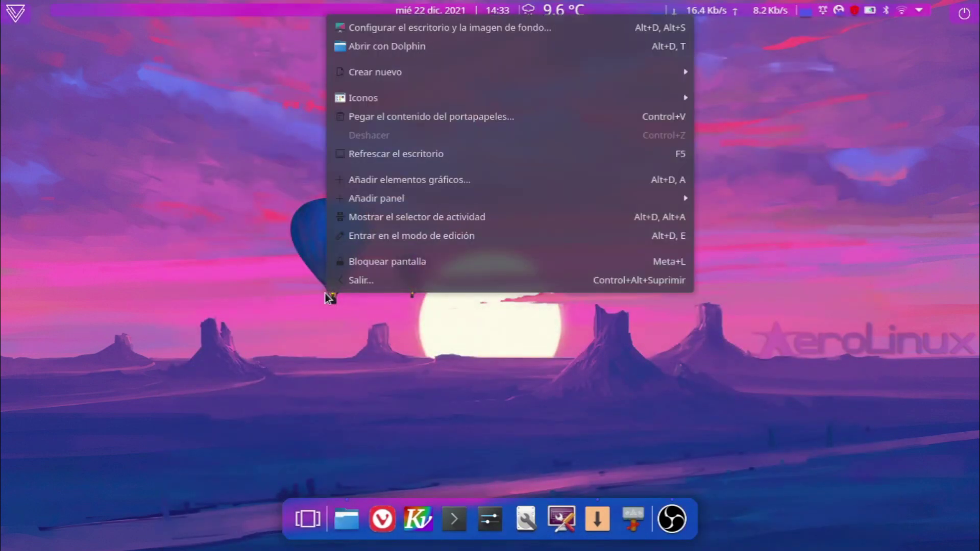
click(431, 32)
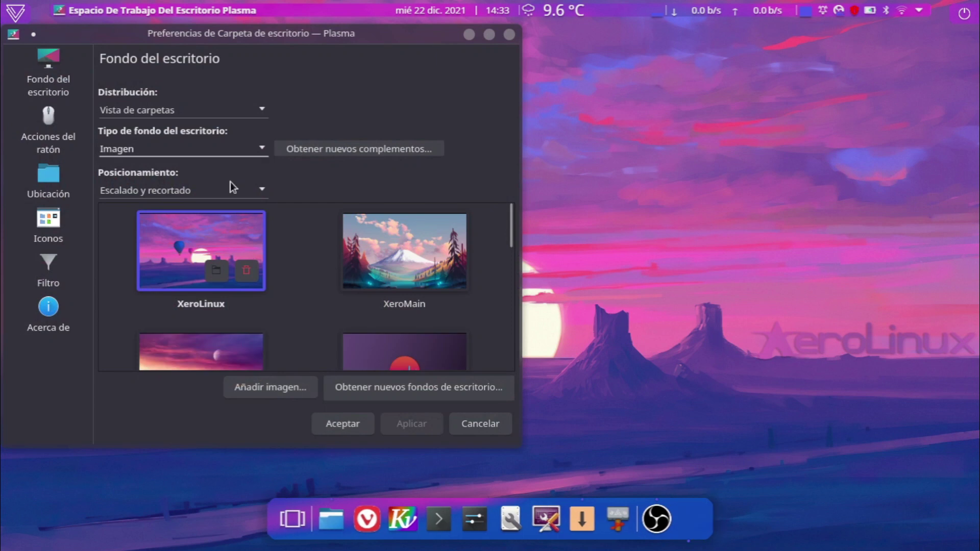
click(380, 272)
click(418, 423)
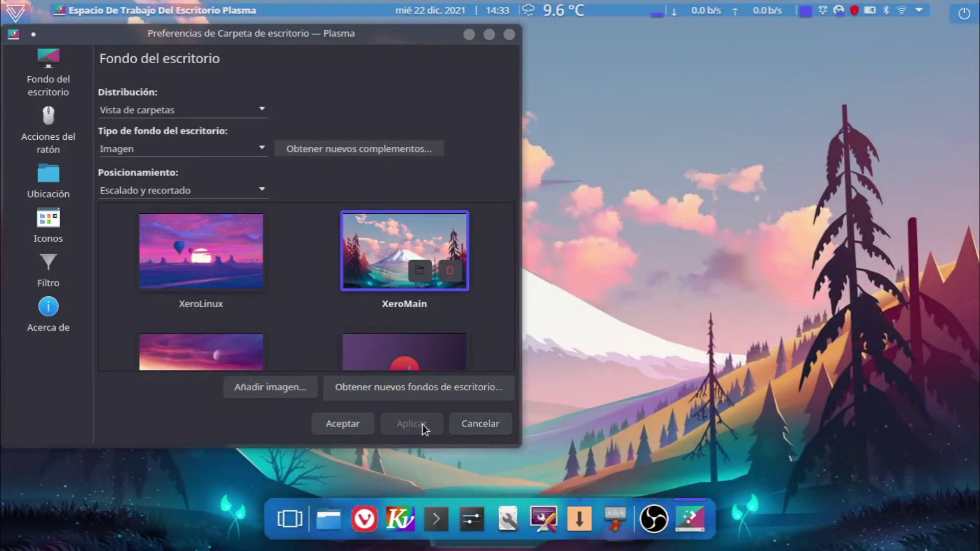
click(468, 33)
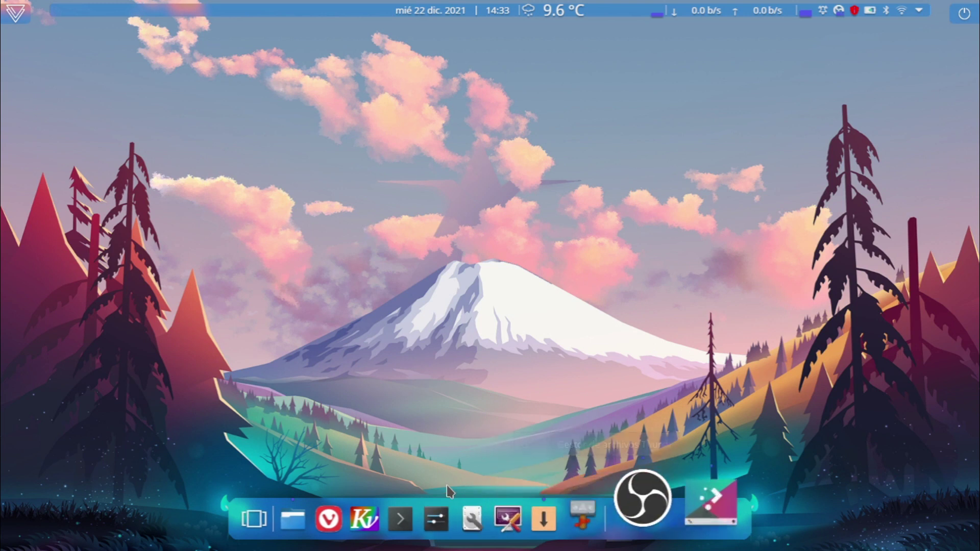
click(694, 388)
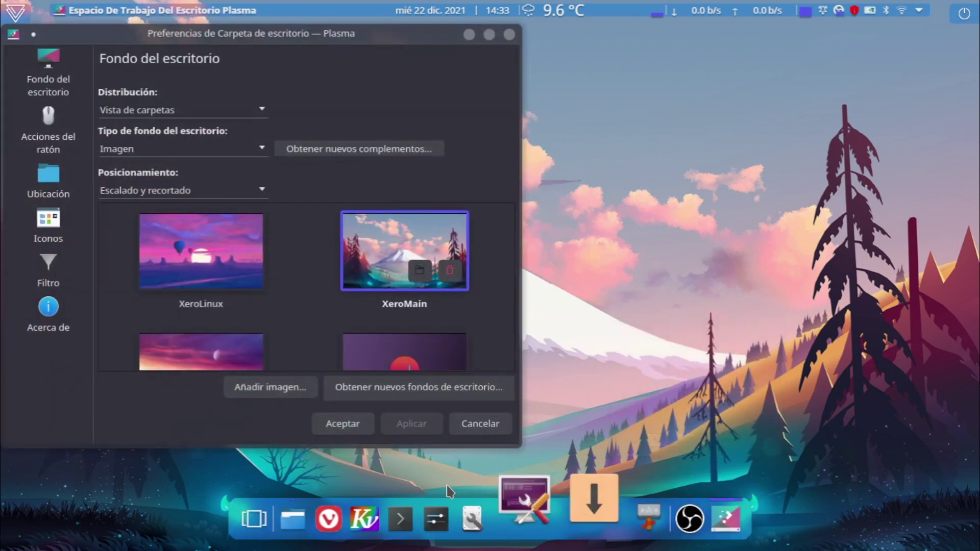
Browse the bundled wallpapers in the Fondo del escritorio settings, from XeroLinux down to Colinas pastel
scroll(446, 354, down, 2)
scroll(446, 354, up, 1)
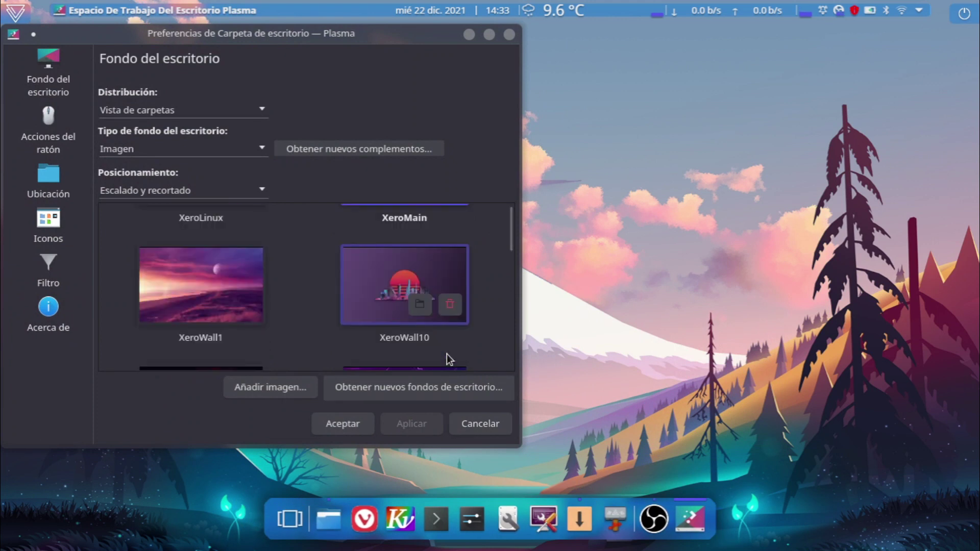
scroll(396, 353, down, 1)
scroll(396, 354, down, 3)
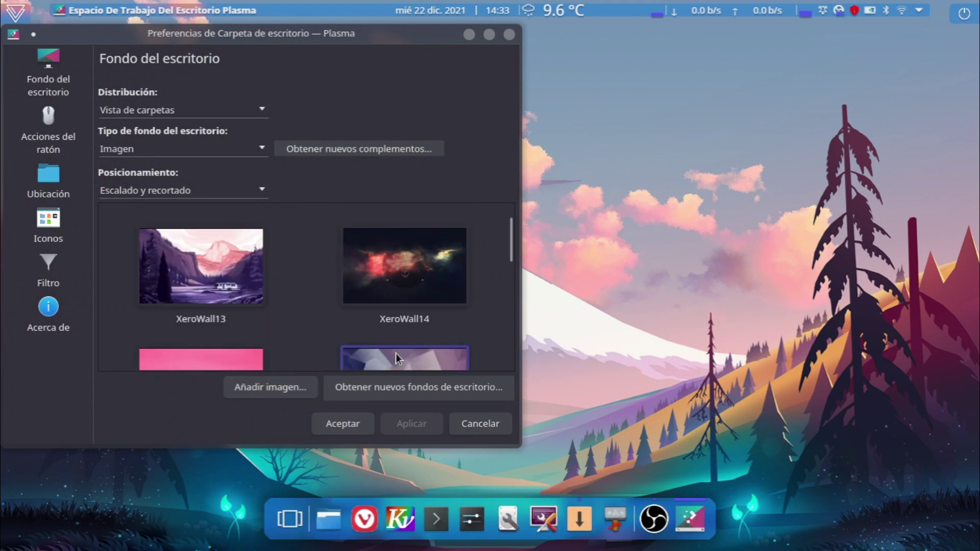
scroll(396, 353, down, 10)
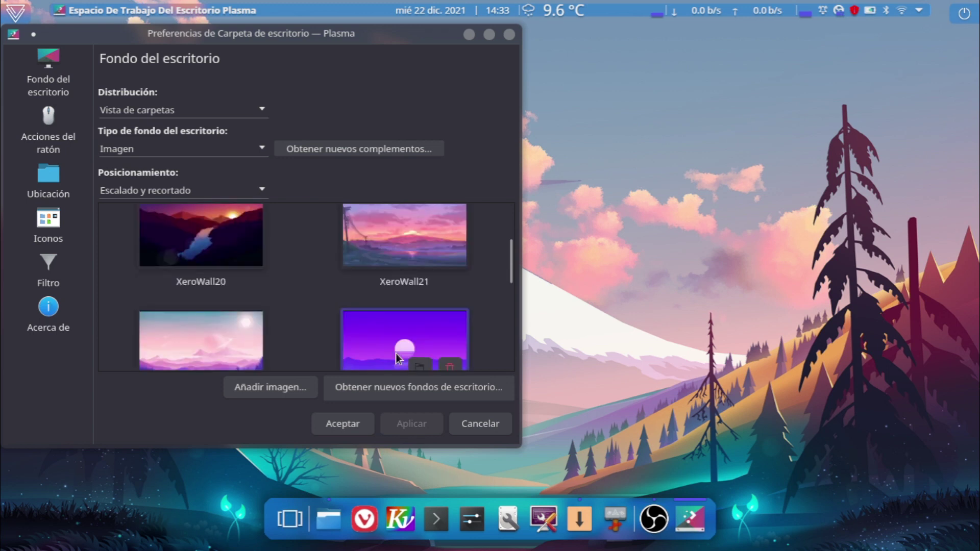
scroll(396, 353, down, 10)
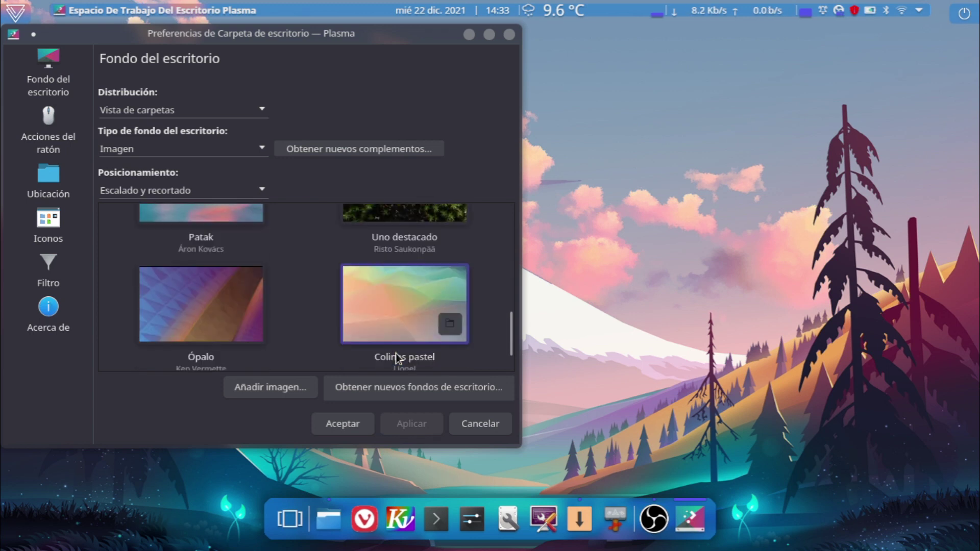
View the Acciones del ratón, Ubicación, Iconos, Filtro and Acerca de pages, and close the desktop folder preferences
click(34, 150)
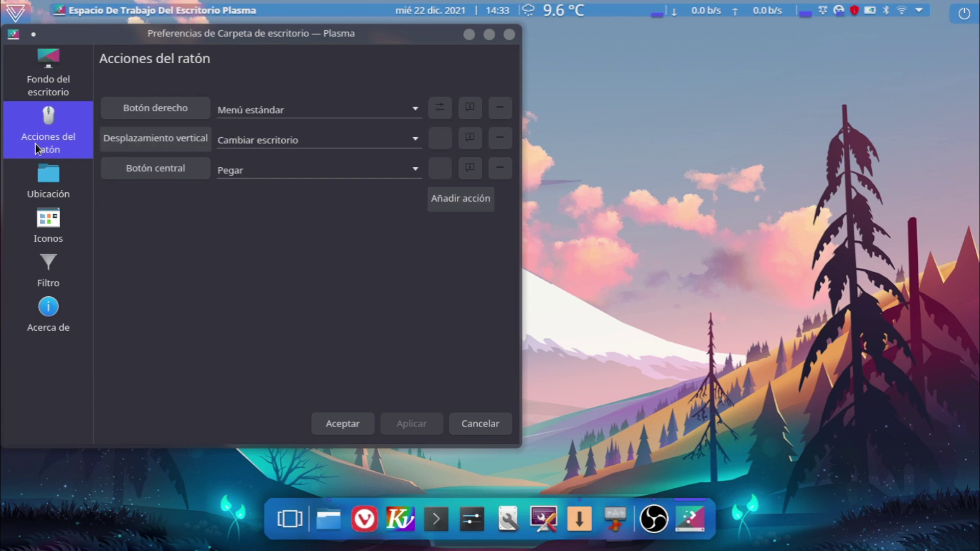
click(64, 194)
click(62, 225)
click(53, 274)
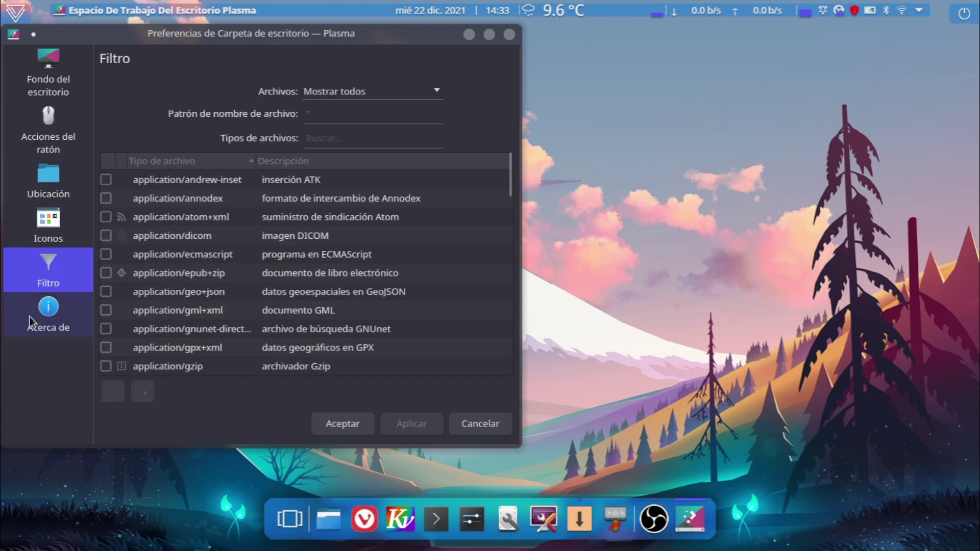
click(29, 318)
click(509, 34)
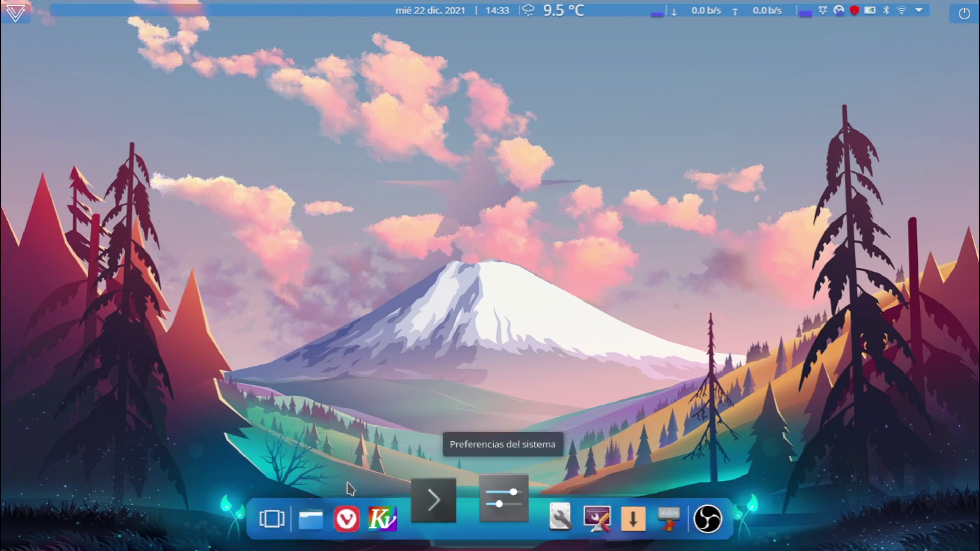
Open the system settings to view the Bluetooth and Almacenamiento extraíble pages, and return to the start of the category list
click(481, 517)
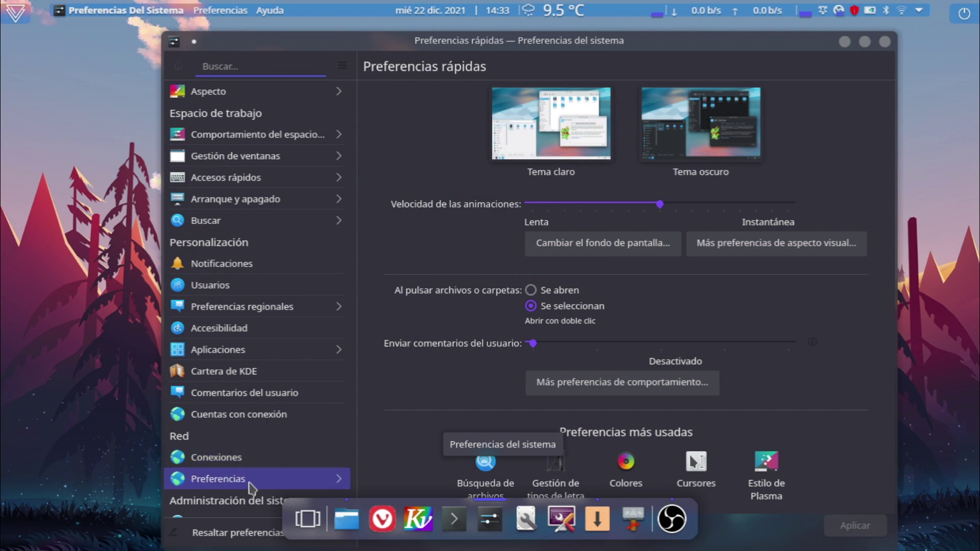
scroll(250, 487, down, 5)
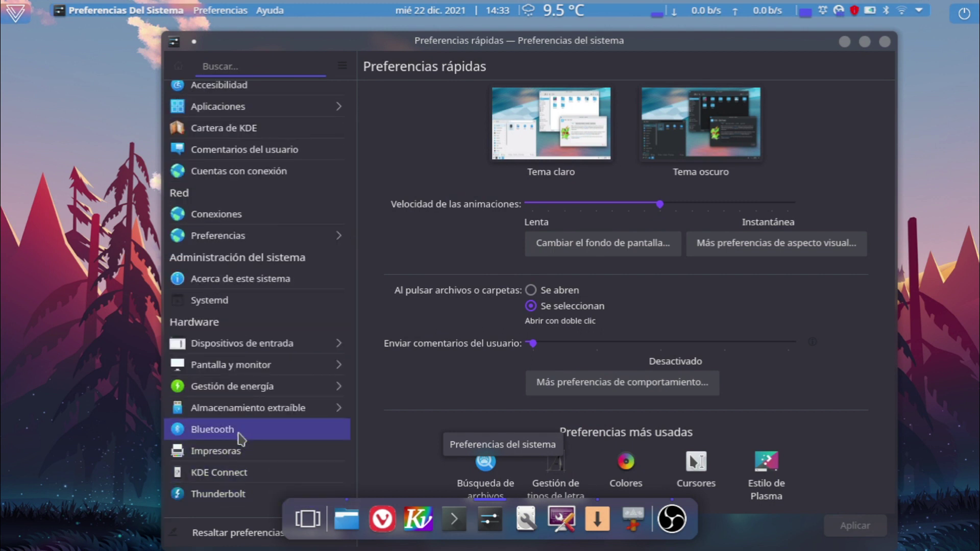
click(240, 438)
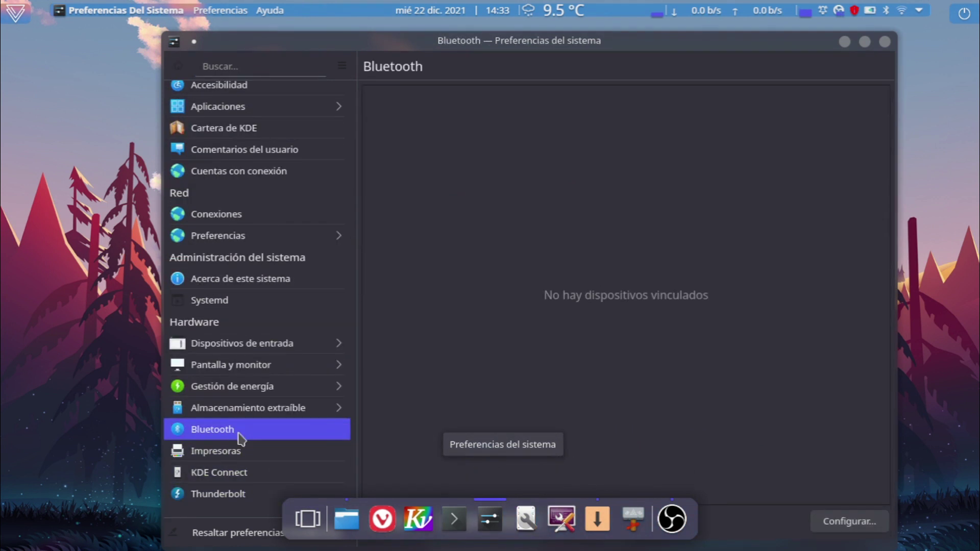
click(256, 406)
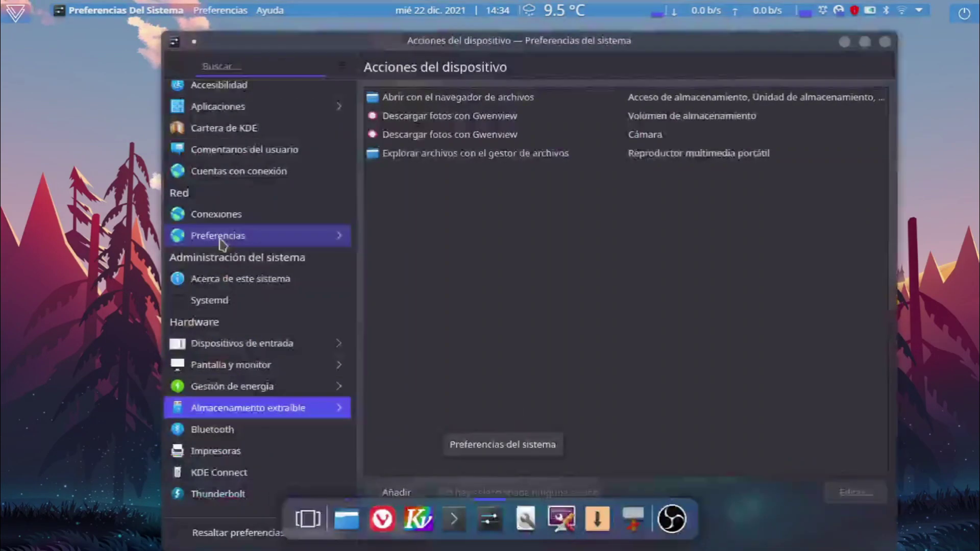
scroll(222, 244, up, 5)
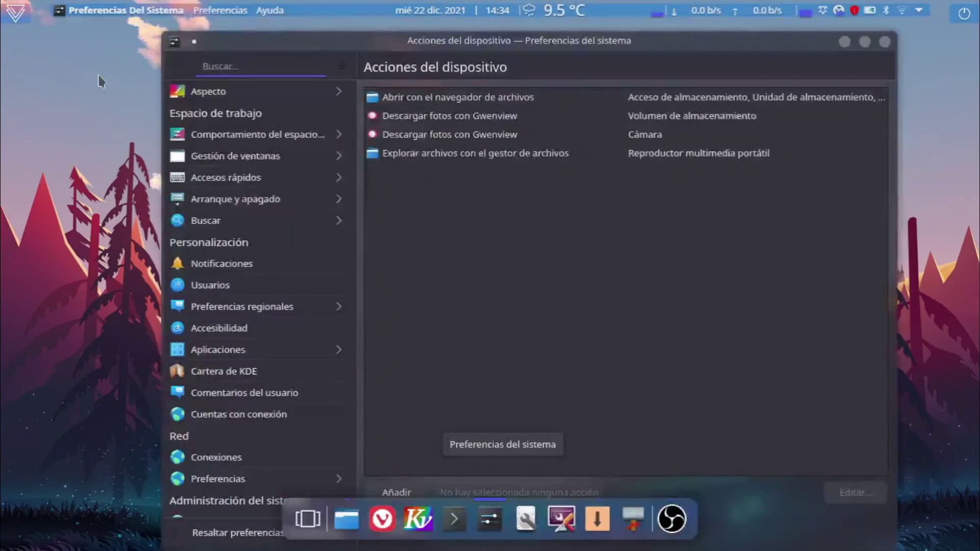
Launch Monitor del sistema from the Sistema application category, view its Resumen page, and minimize it
click(3, 12)
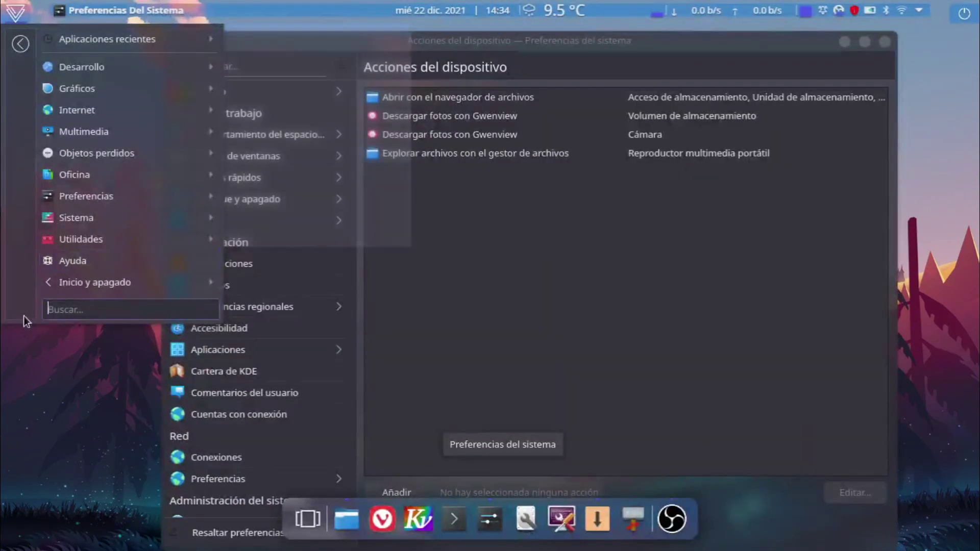
mouse_move(128, 222)
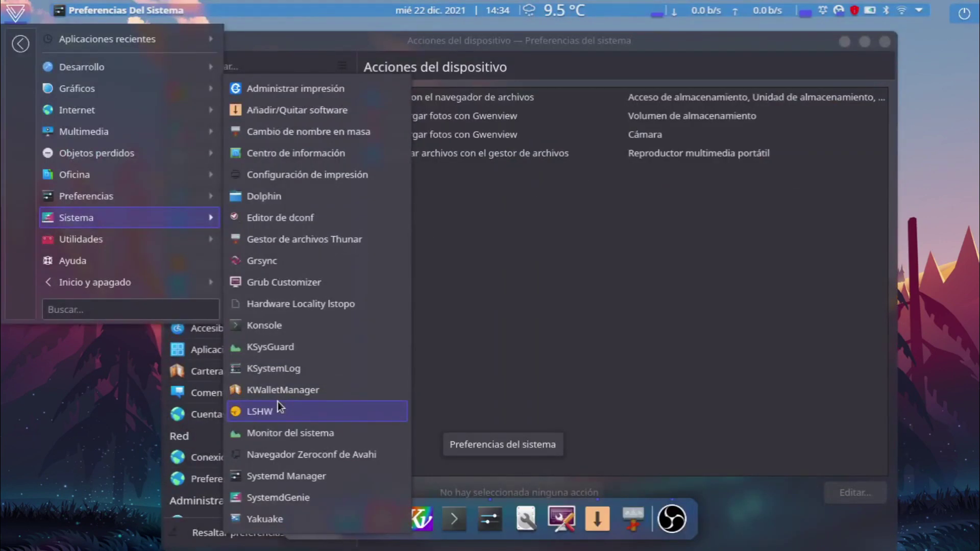
click(280, 433)
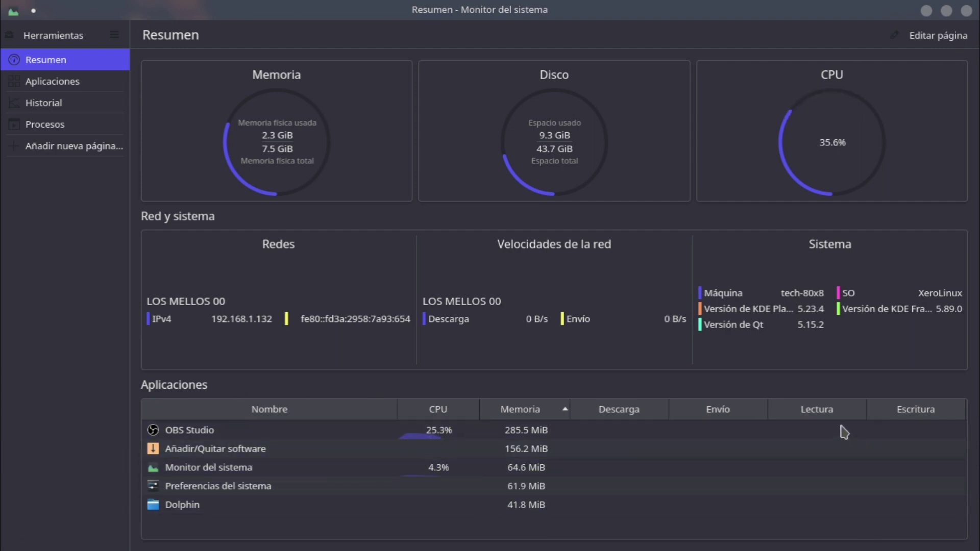
mouse_move(950, 5)
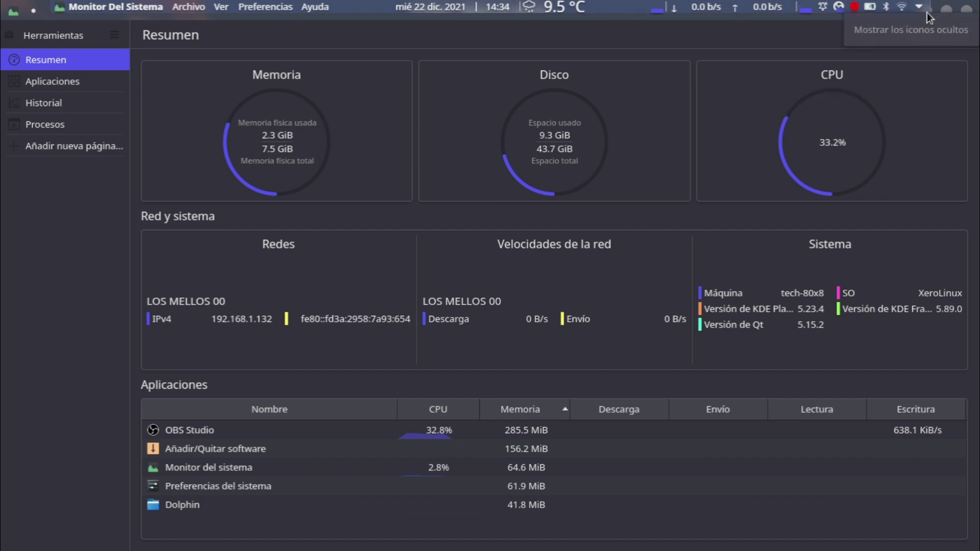
click(931, 13)
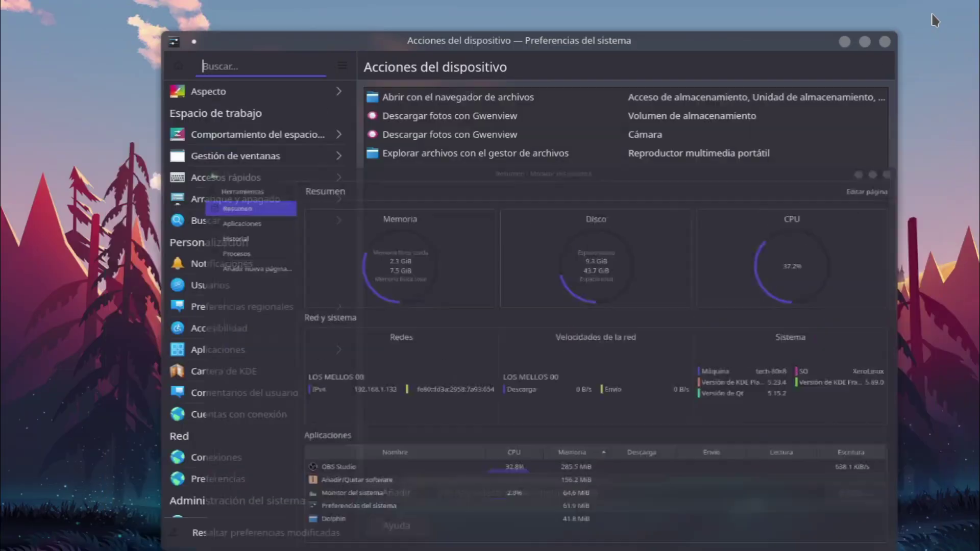
Open the Dolphin file manager and the Vivaldi browser alongside the system settings window
mouse_move(379, 542)
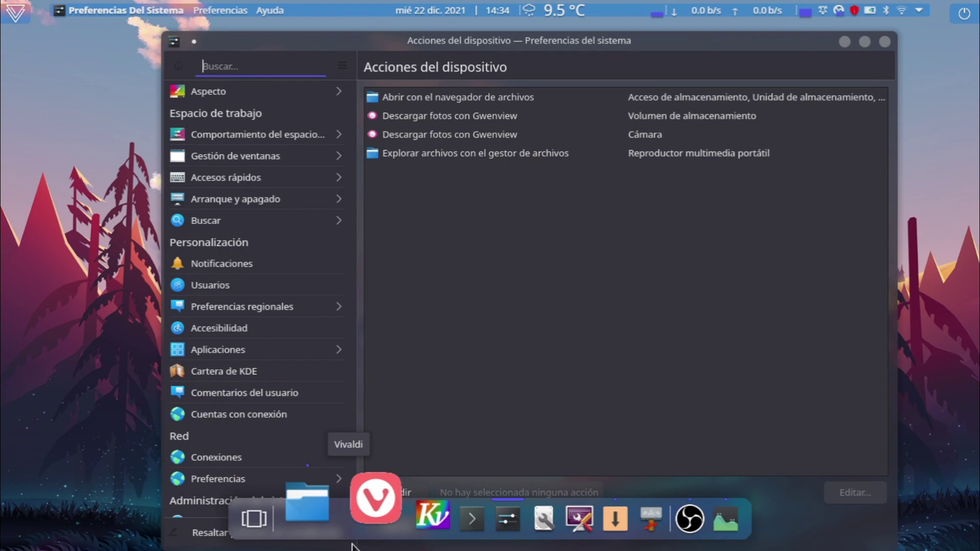
click(320, 507)
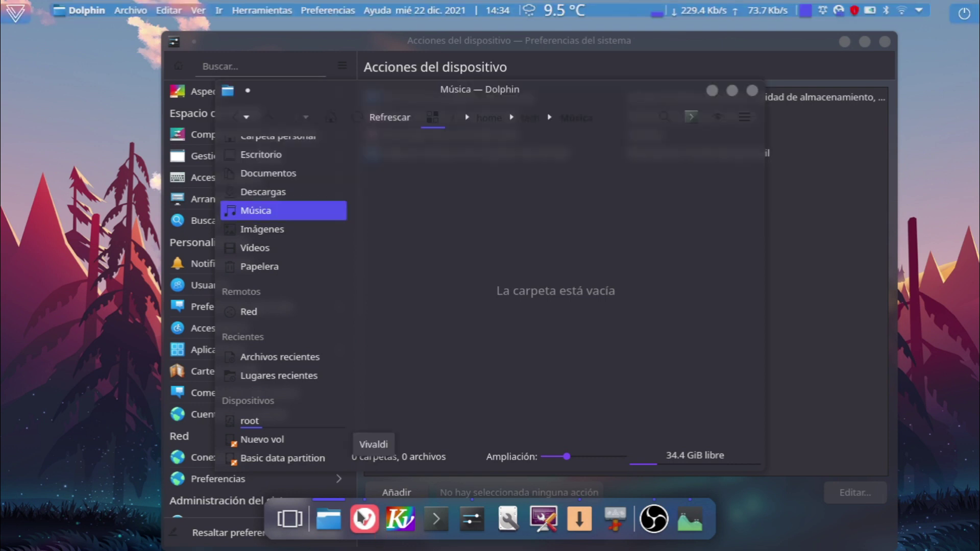
click(328, 518)
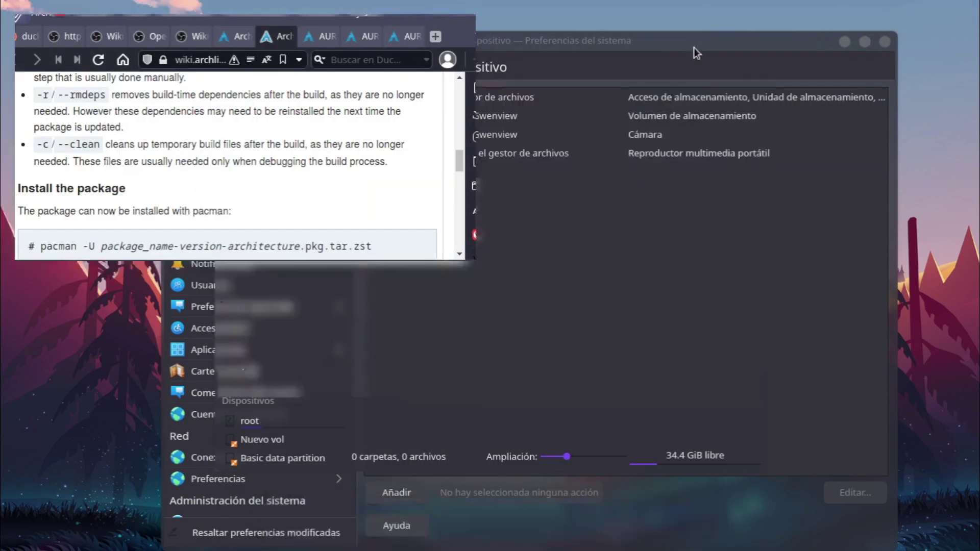
Move the system settings window aside to bring Dolphin forward, and return the settings window to the middle of the desktop
click(694, 48)
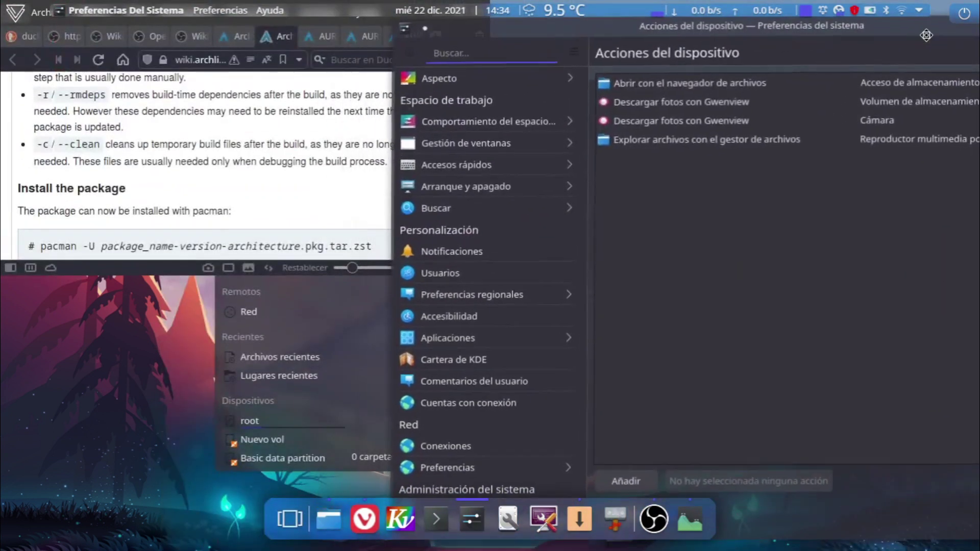
click(378, 331)
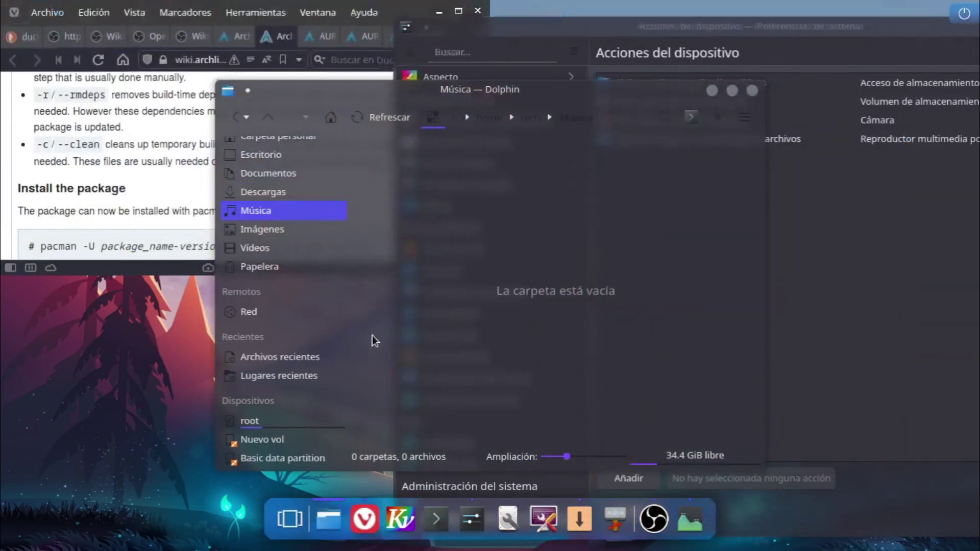
click(657, 362)
click(835, 55)
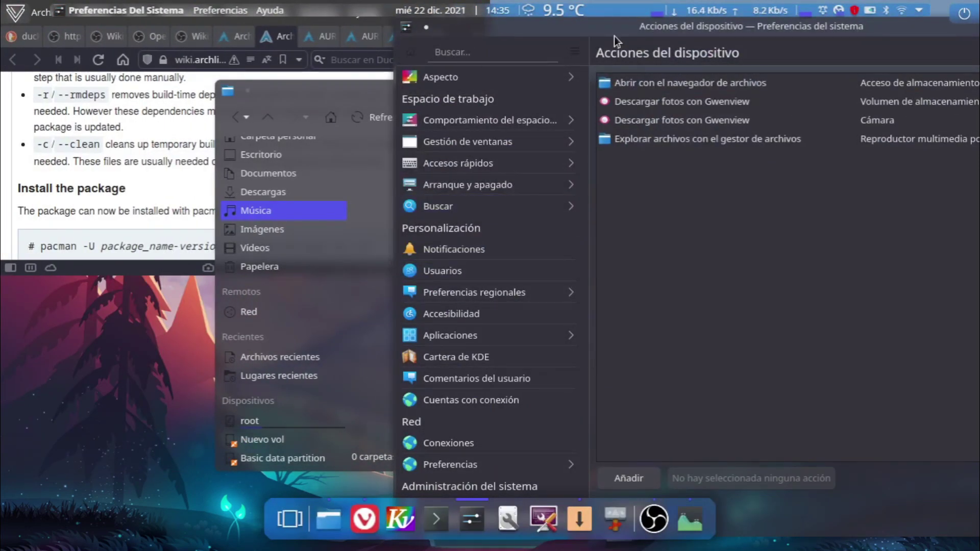
drag(614, 36, 361, 83)
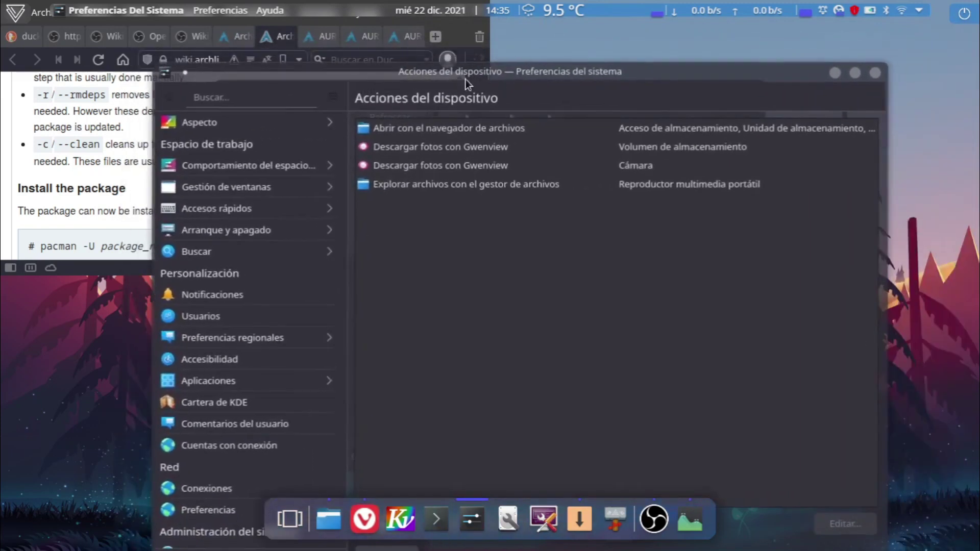
View the battery and Bluetooth status and the hidden system tray items such as Portapapeles and KDE Connect
click(867, 6)
click(891, 9)
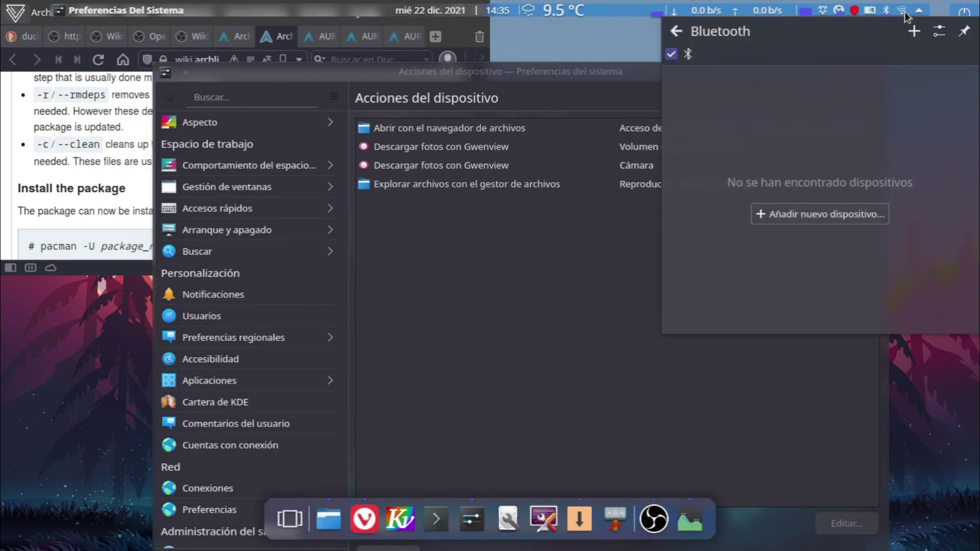
click(918, 11)
click(918, 11)
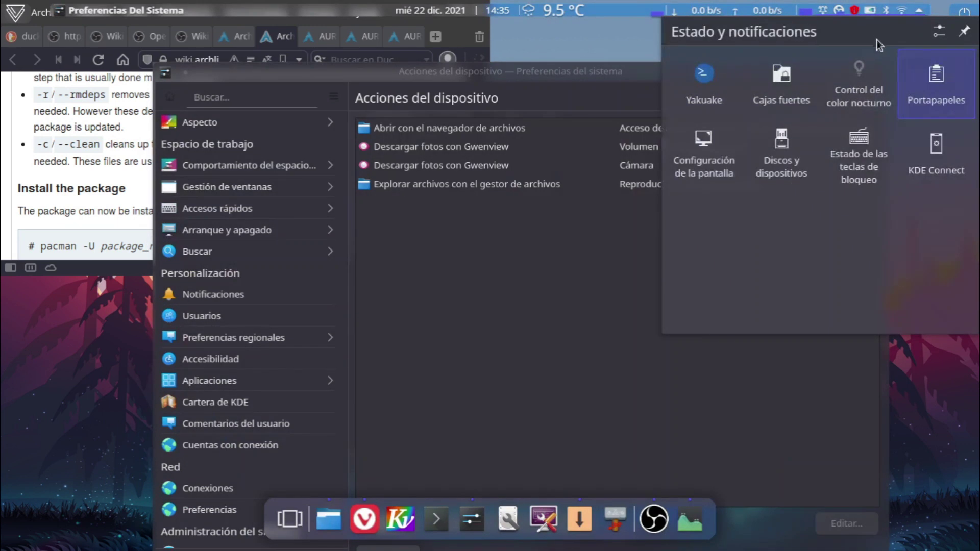
click(871, 10)
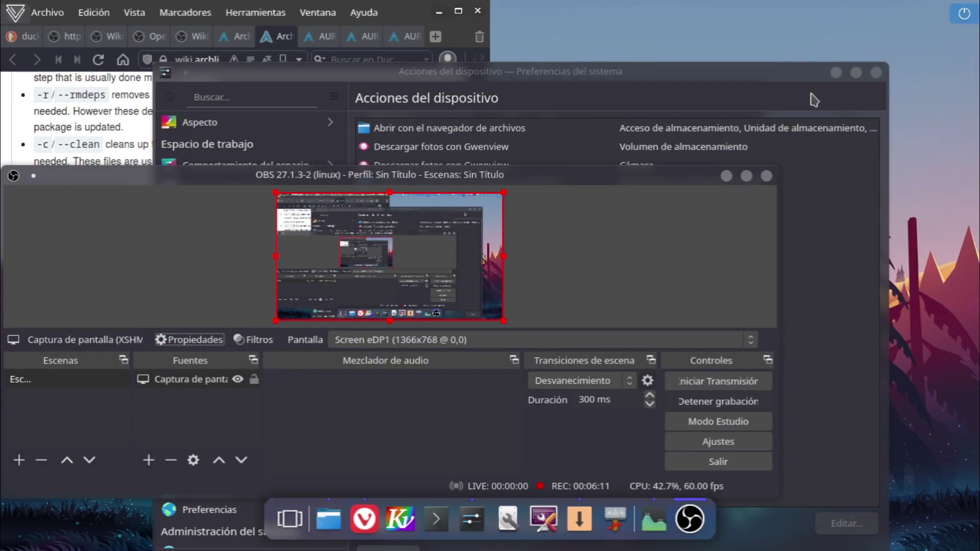
click(767, 177)
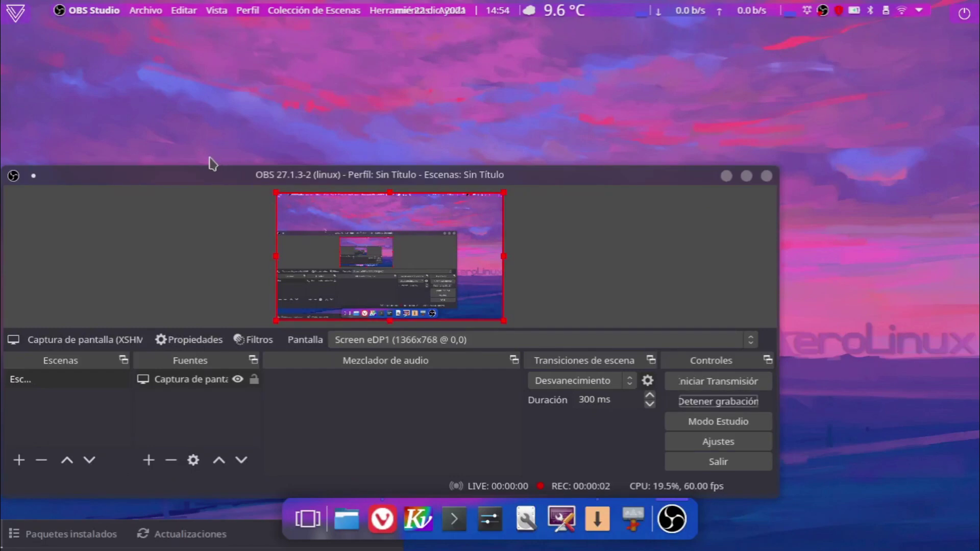
Move the OBS Studio window toward the middle of the desktop, look through its Vista menu, and show its recordings folder
drag(209, 173, 317, 108)
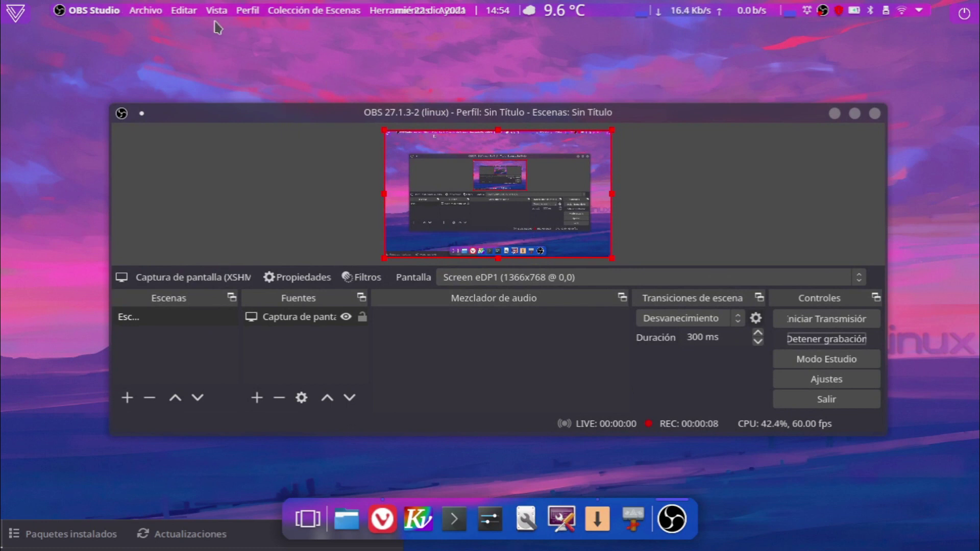
click(203, 9)
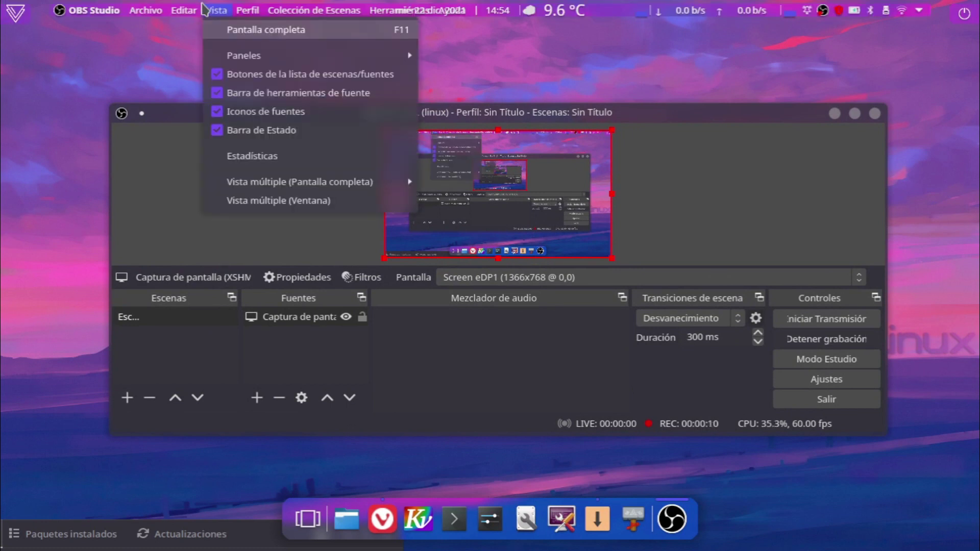
key(Left)
key(Left)
key(Escape)
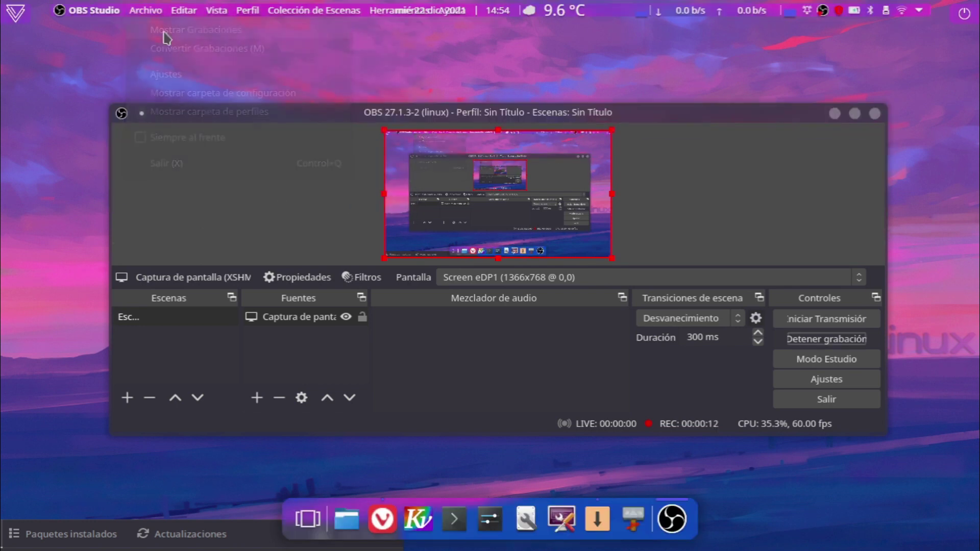
click(184, 67)
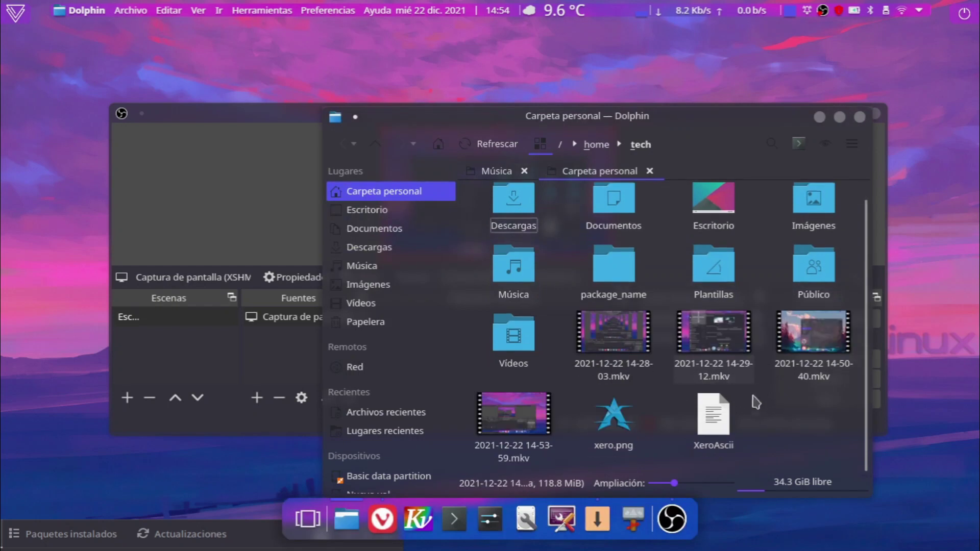
Copy the Vídeos folder, the four MKV recordings, xero.png and XeroAscii from the home folder, and minimize the file manager
drag(823, 432, 525, 345)
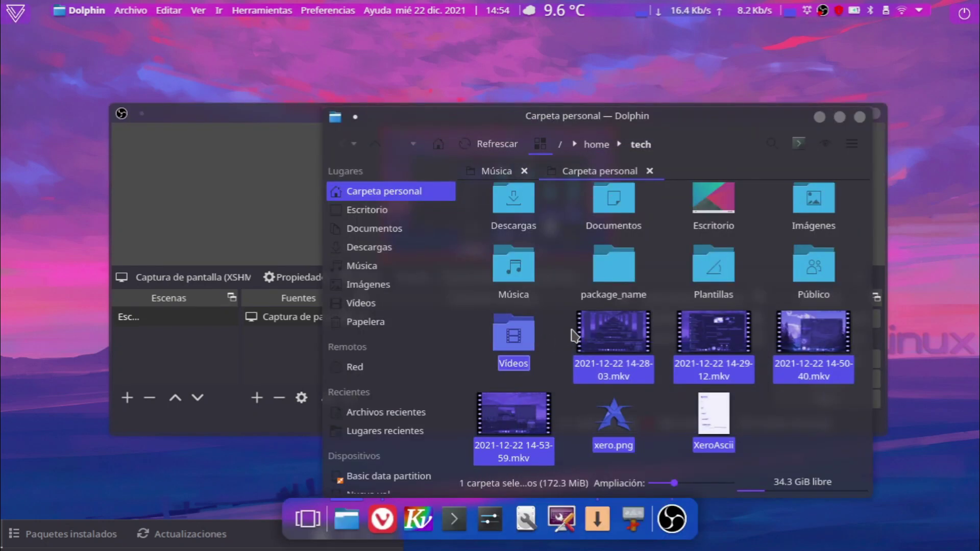
right_click(605, 333)
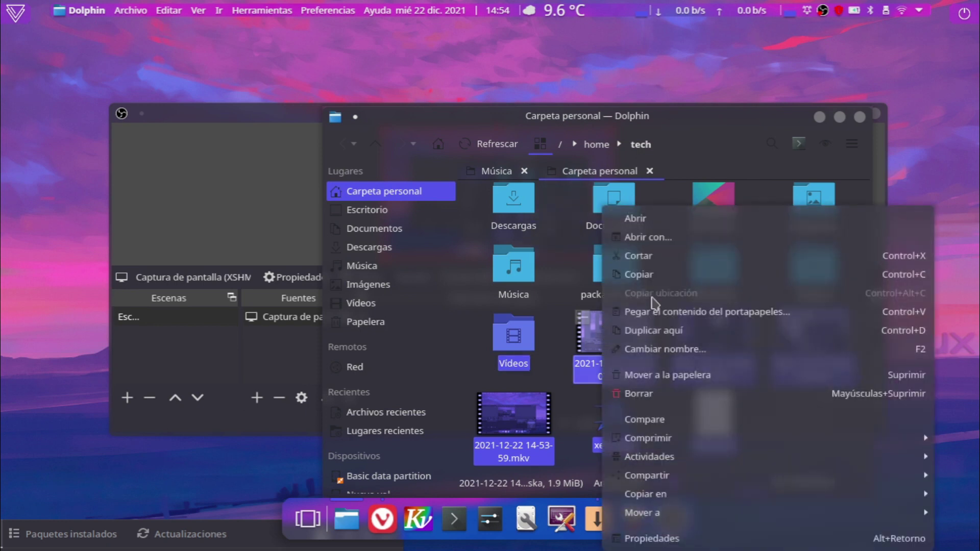
click(647, 273)
key(super+Page_Down)
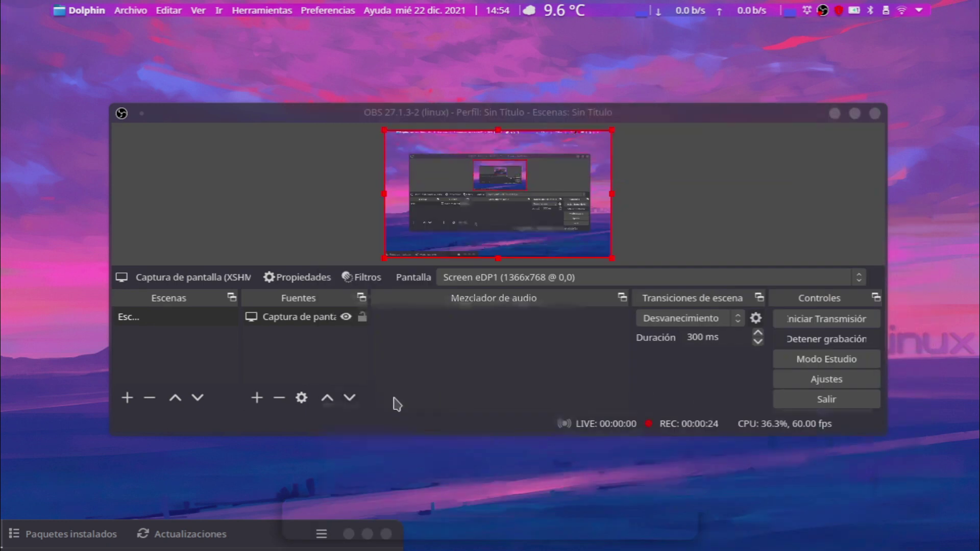
Create a folder named x on the XEROLINUX_M removable drive and open it
click(383, 486)
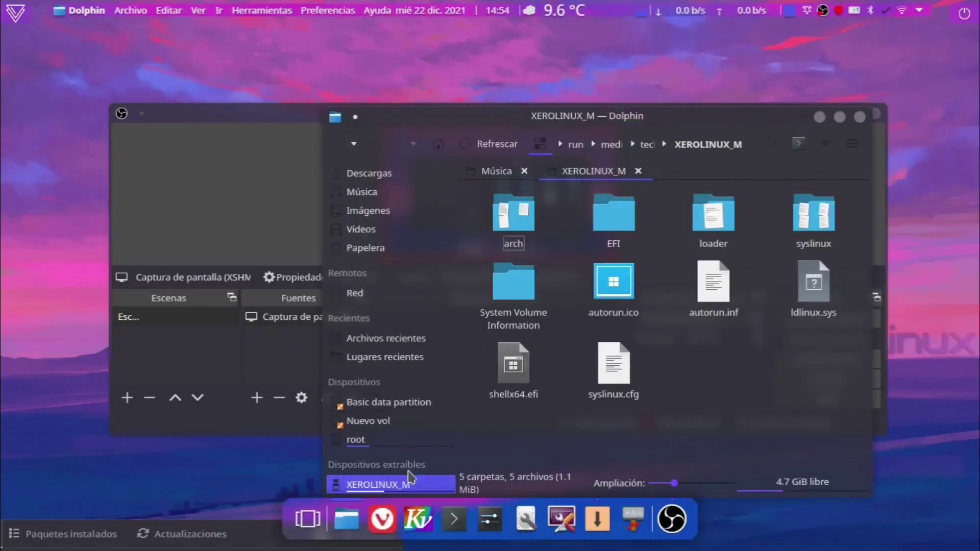
right_click(721, 375)
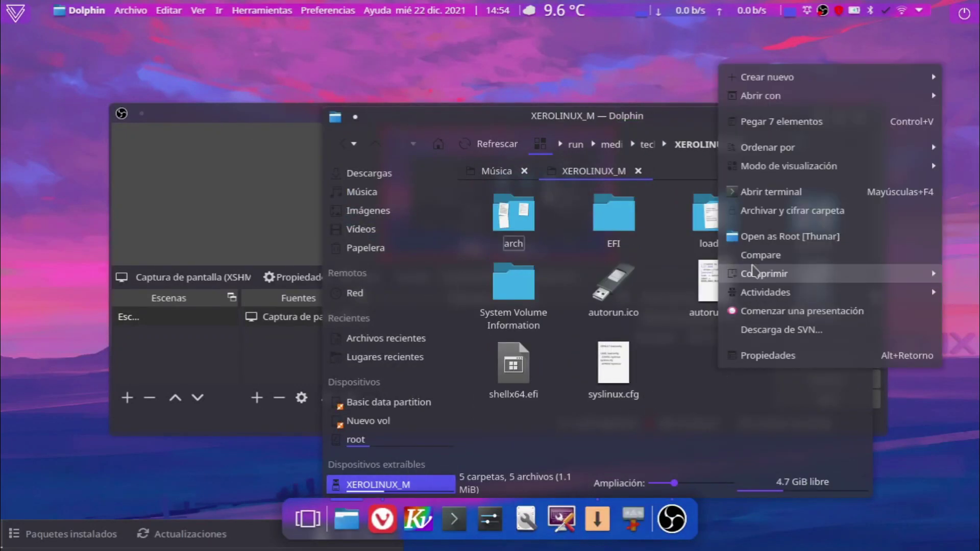
mouse_move(779, 81)
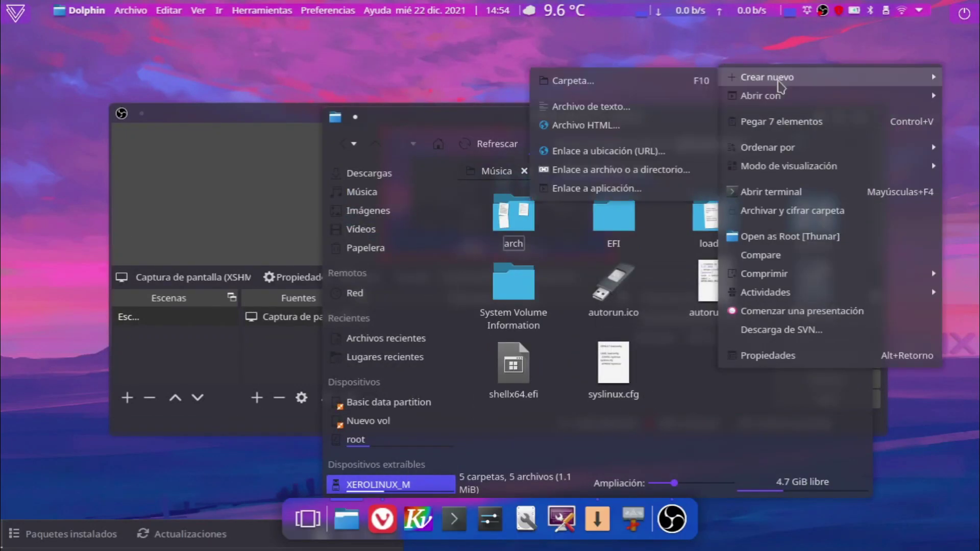
click(639, 83)
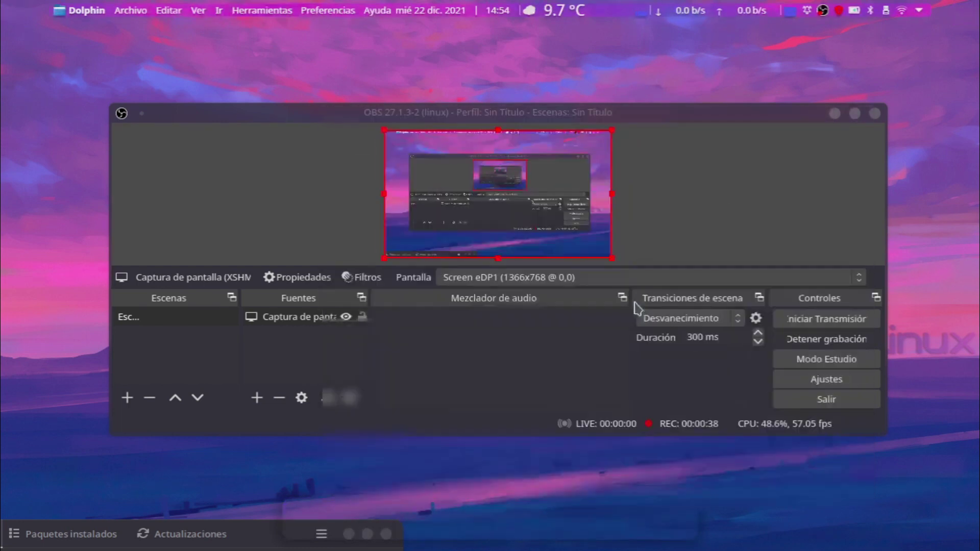
key(Return)
click(634, 307)
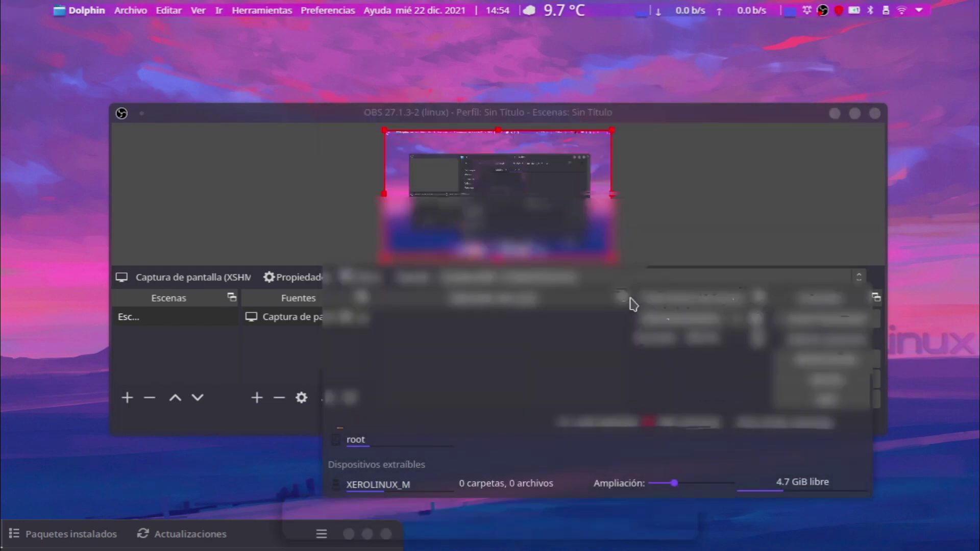
right_click(633, 305)
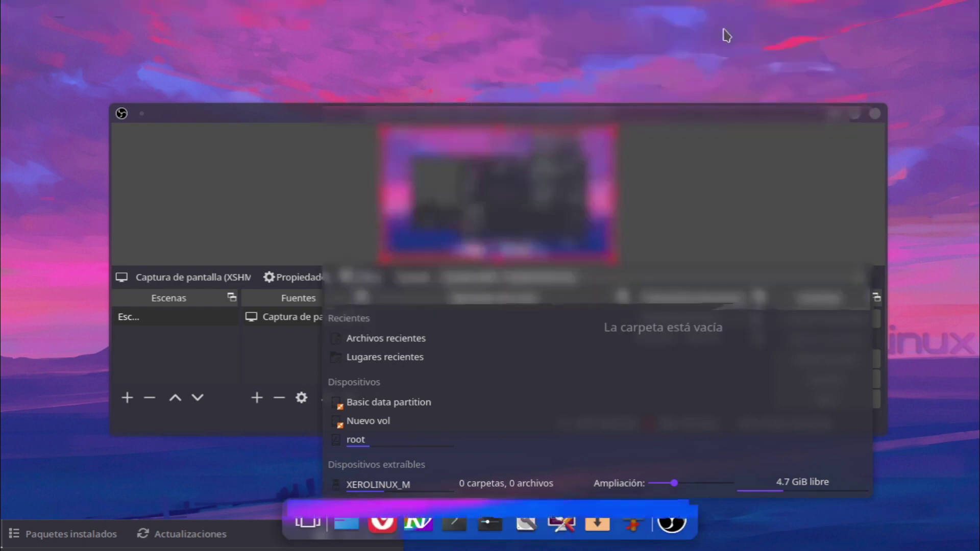
right_click(722, 33)
click(464, 359)
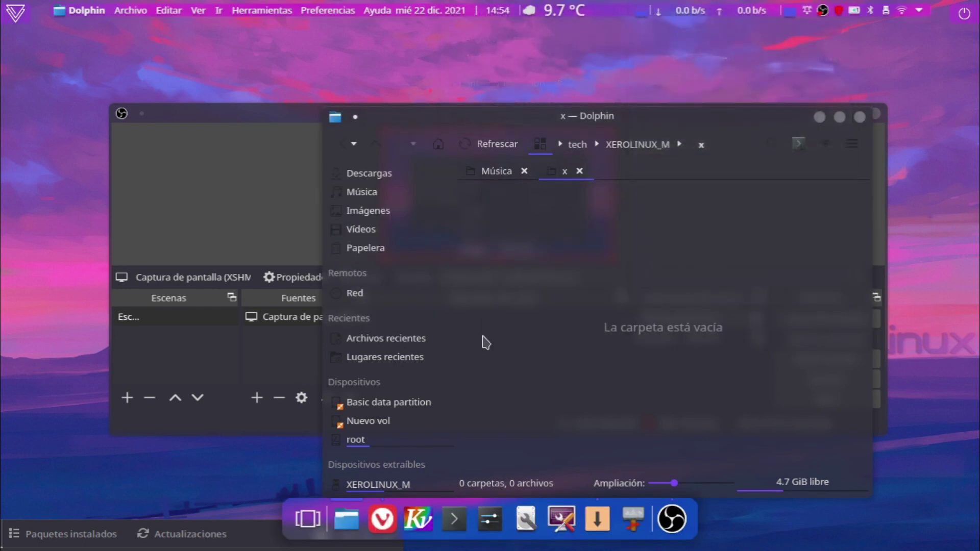
key(ctrl+q)
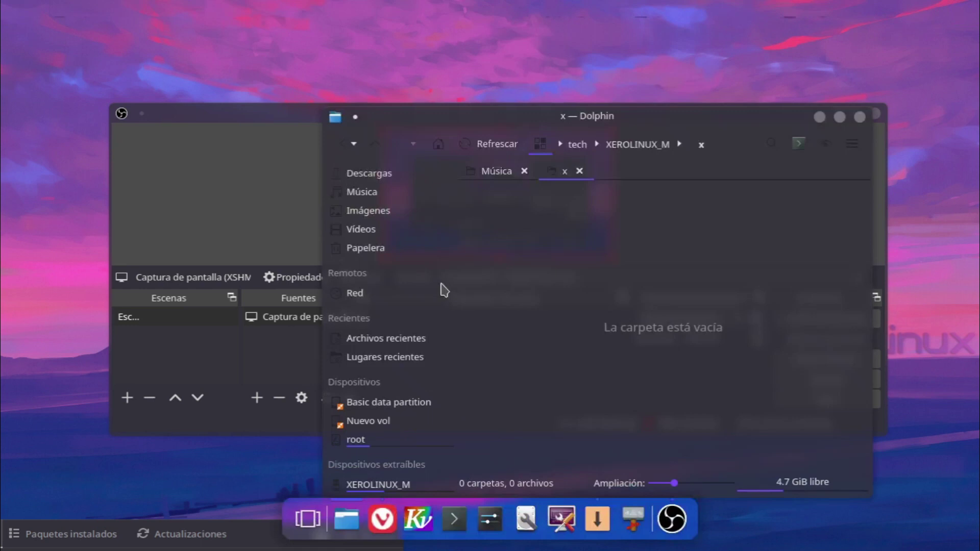